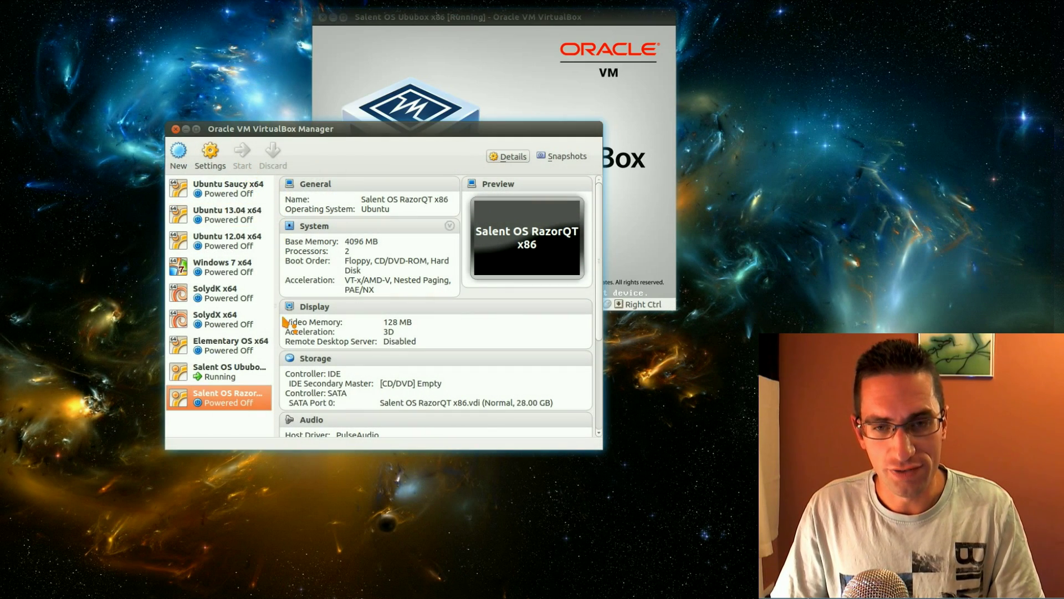
Start the Salent OS RazorQT x86 VM from the VirtualBox Manager list.
double_click(233, 397)
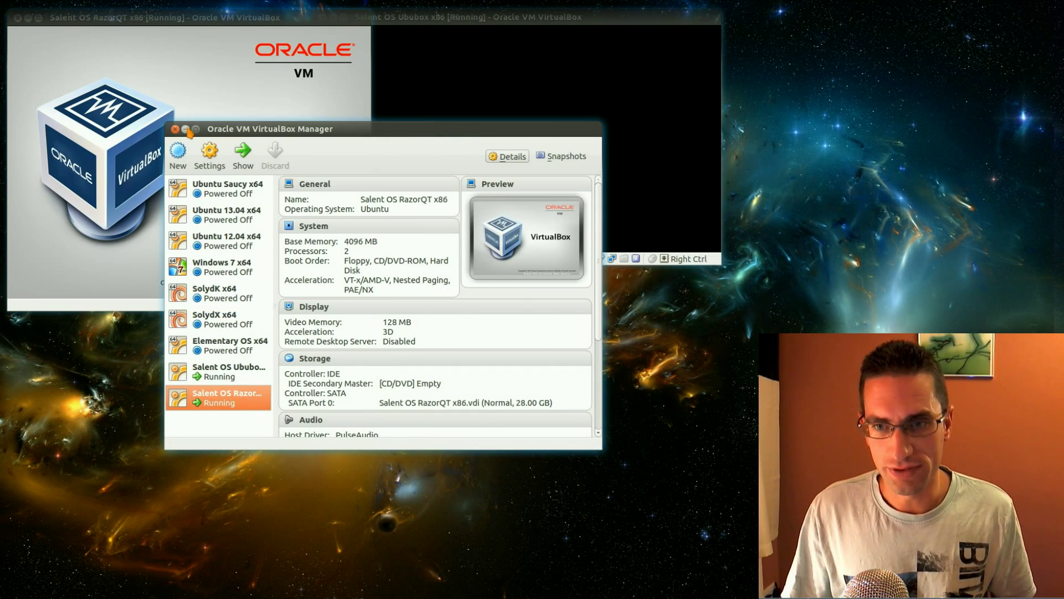
Minimize VirtualBox Manager and bring up the Razor-qt application menu.
left_click(187, 130)
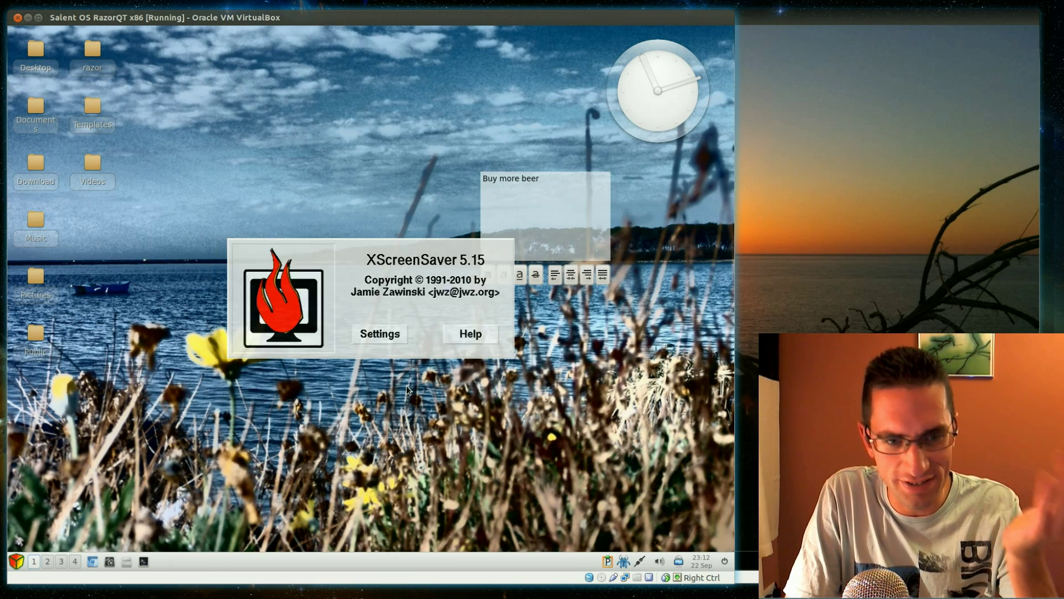
left_click(22, 560)
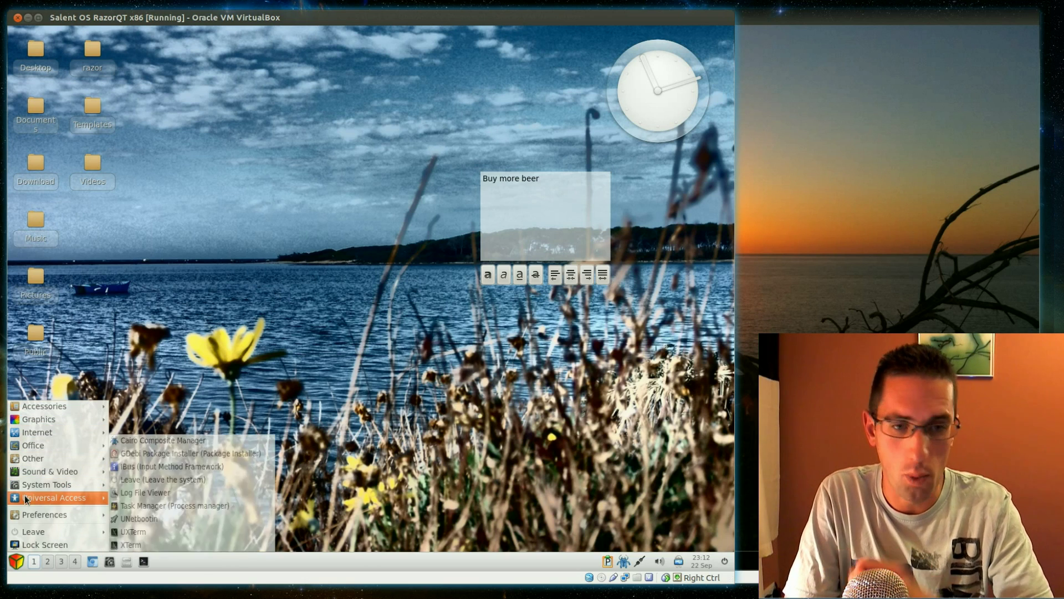
Dismiss the Razor-qt menu and launch the tint2 Panel theming tool from the Openbox menu.
mouse_move(55, 498)
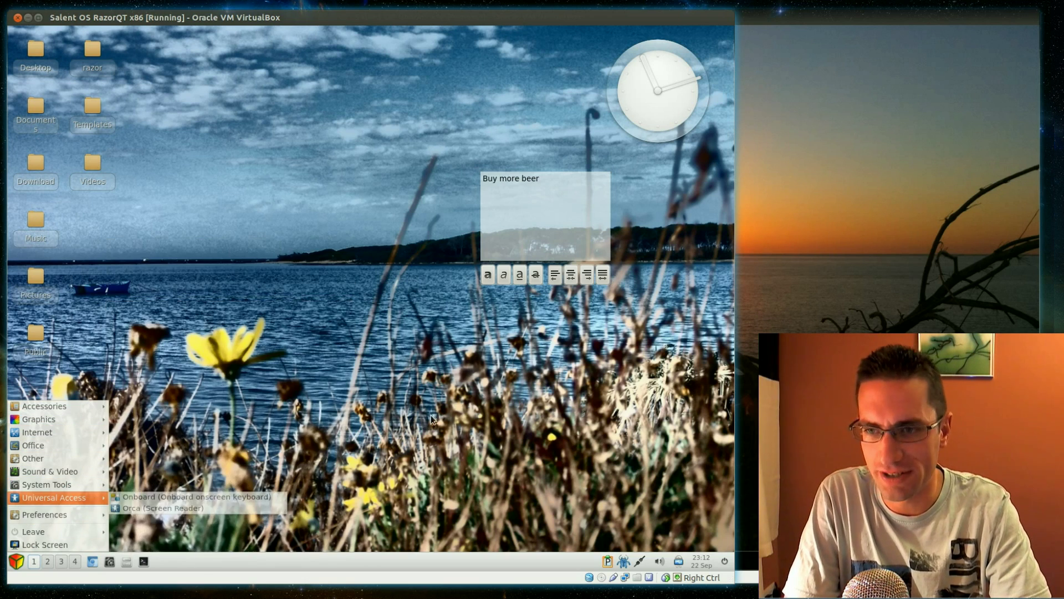
left_click(431, 415)
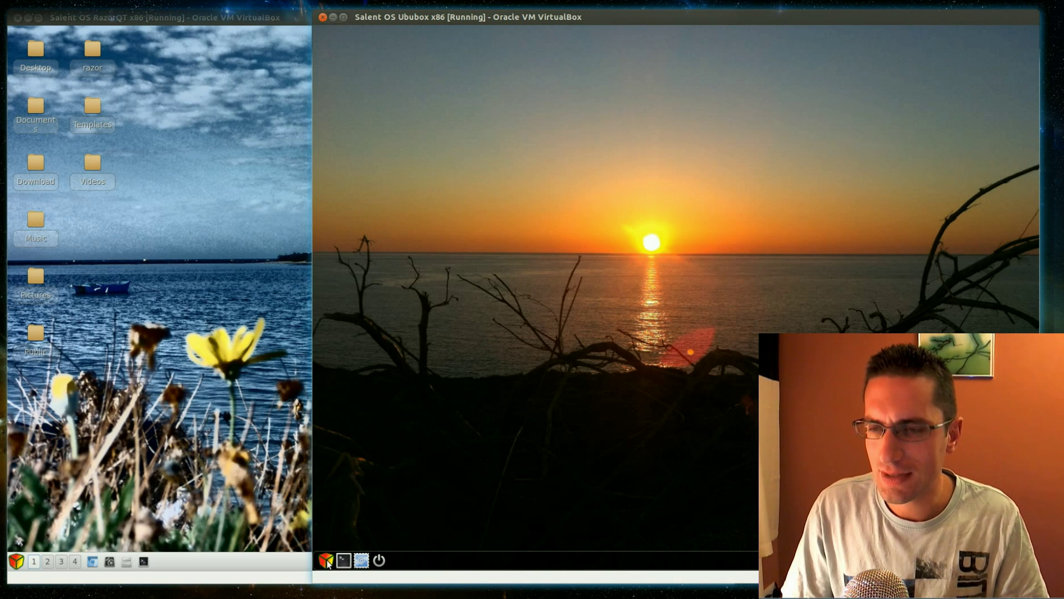
left_click(327, 561)
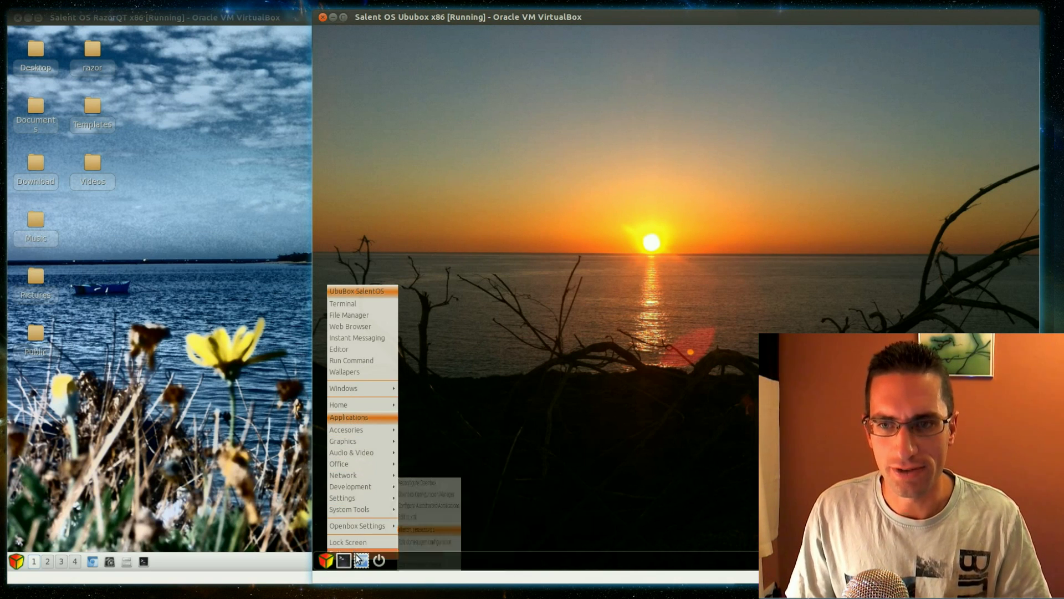
mouse_move(370, 498)
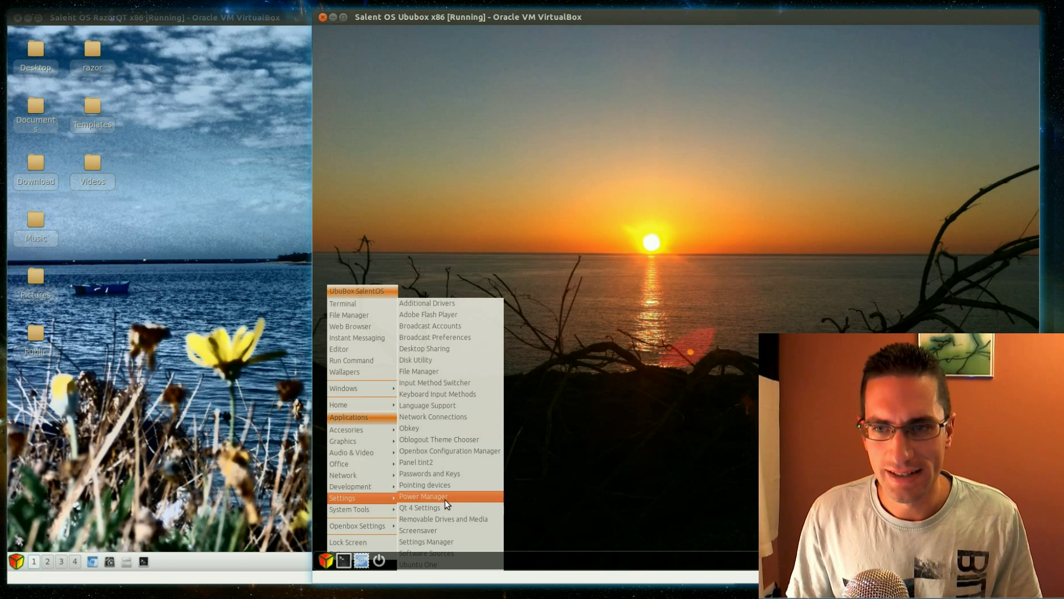
left_click(445, 461)
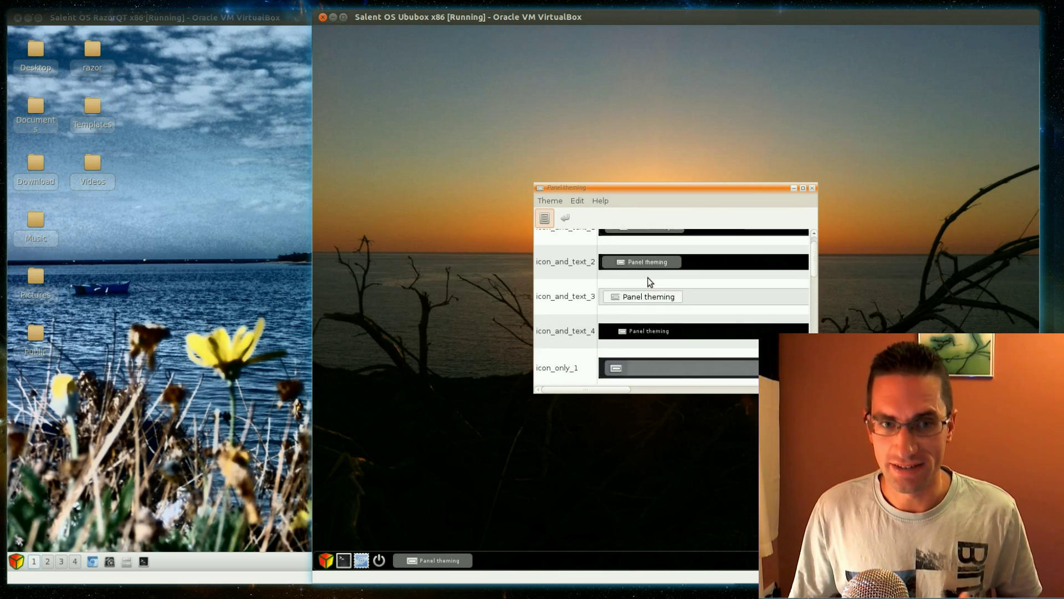
Preview the text_only_1 and text_only_6 panel themes, then restore ububox and close the tool.
scroll(647, 277, "down", 5)
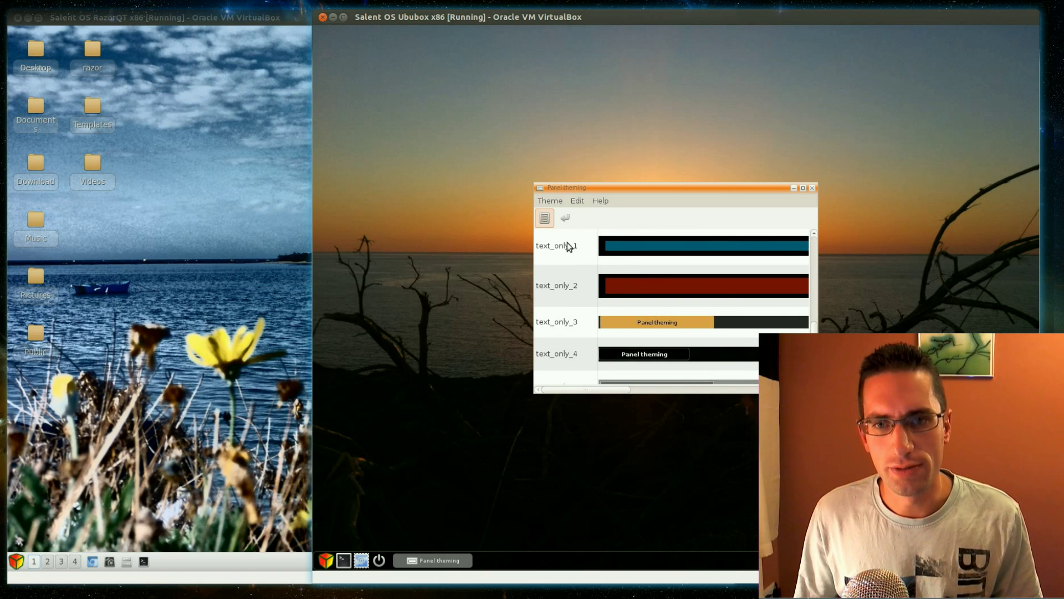
left_click(568, 245)
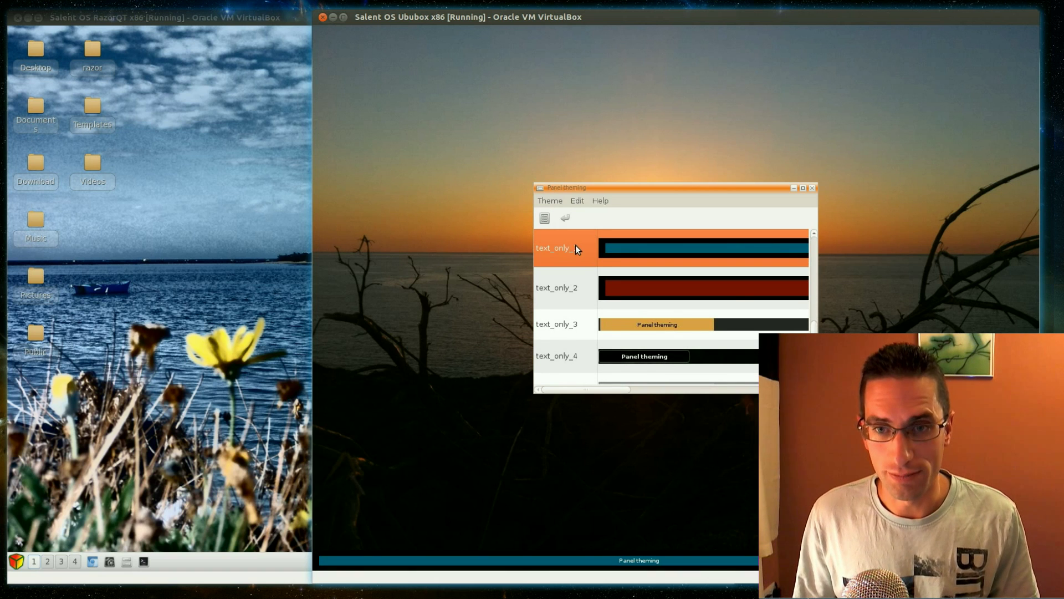
scroll(580, 298, "down", 3)
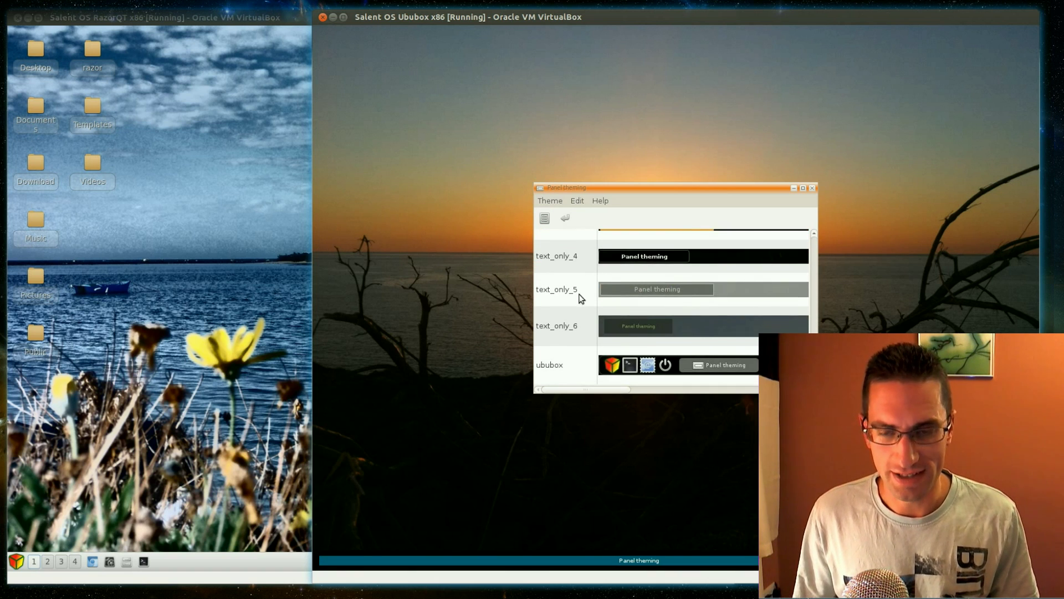
left_click(560, 331)
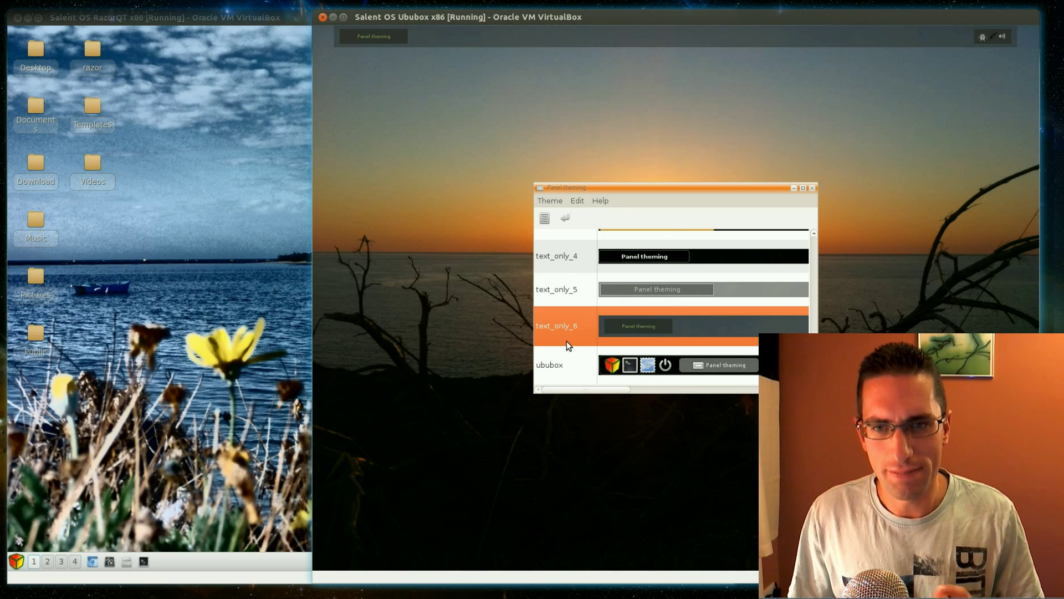
left_click(561, 365)
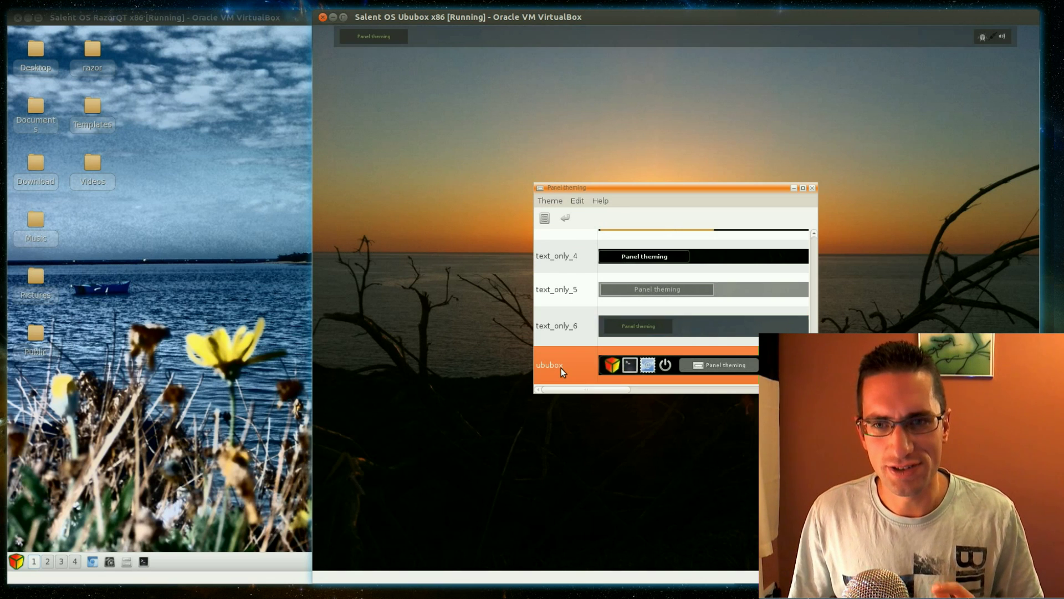
left_click(813, 188)
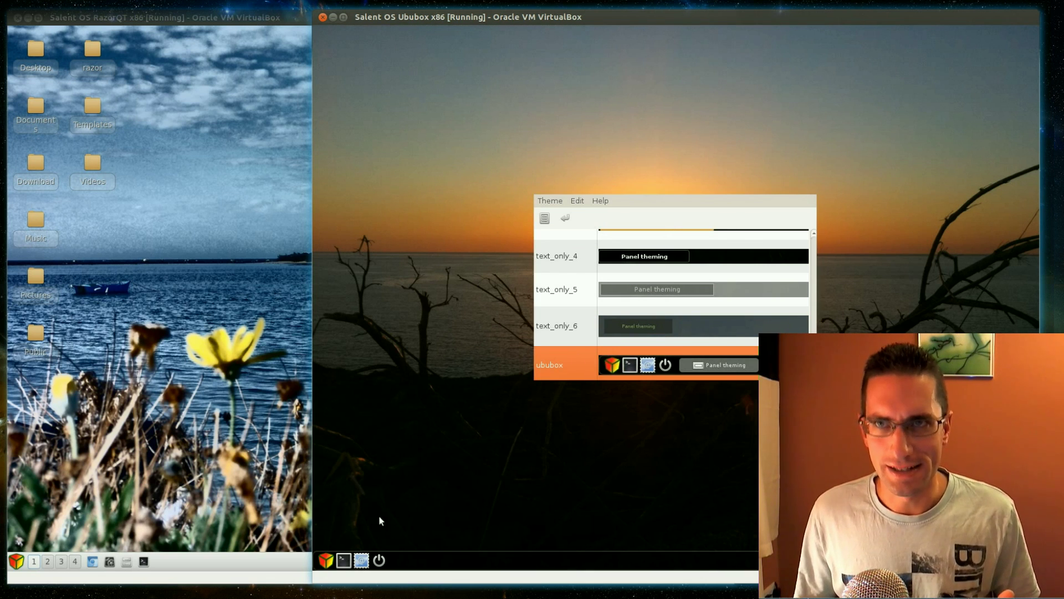
Open and close a terminal, then launch Chromium from the Openbox Web Browser entry.
left_click(344, 561)
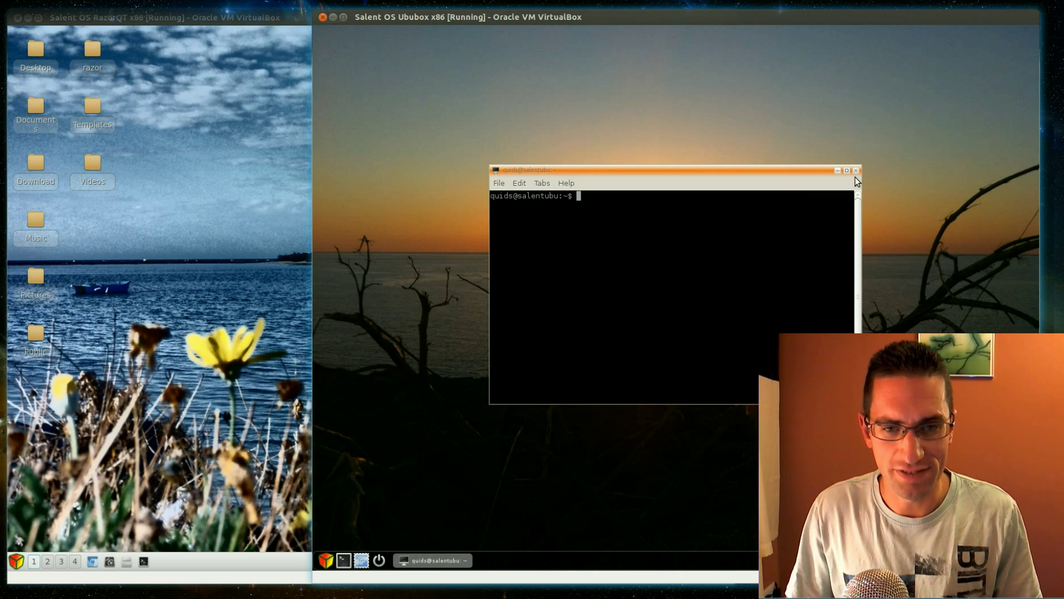
left_click(857, 169)
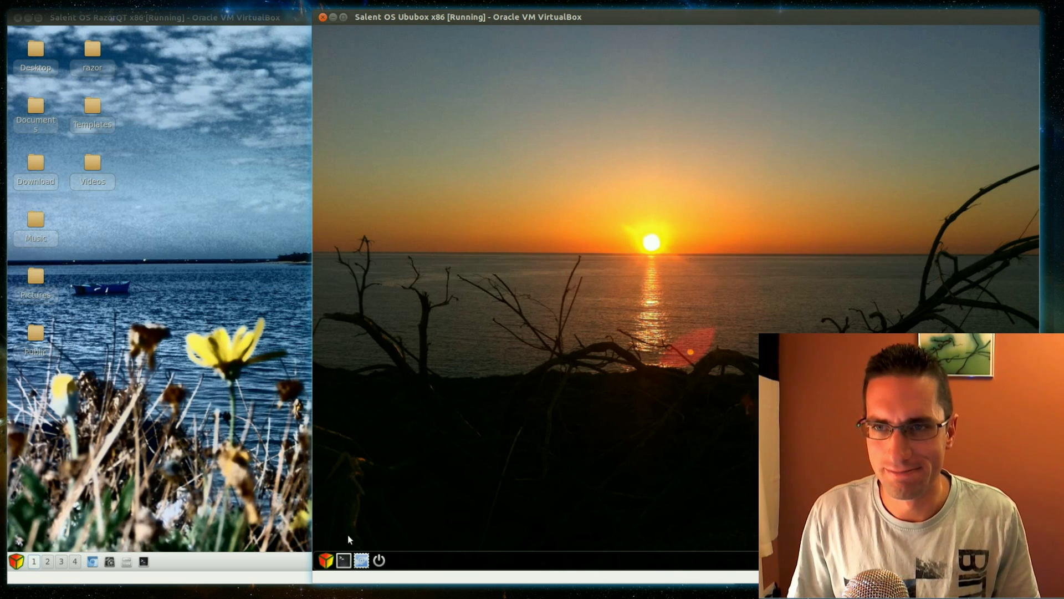
left_click(326, 560)
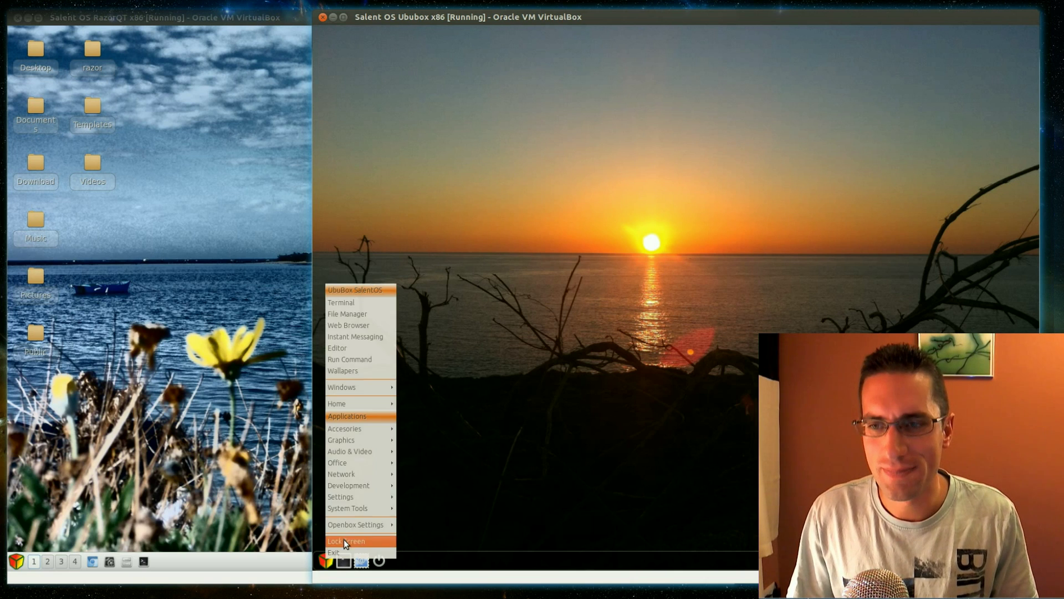
mouse_move(354, 460)
mouse_move(360, 431)
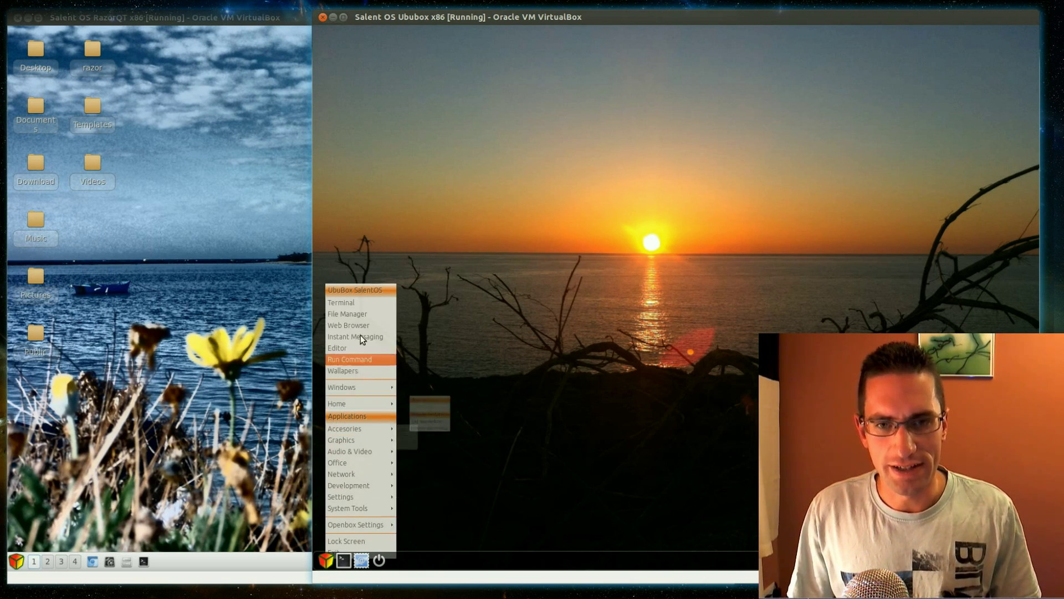
left_click(365, 319)
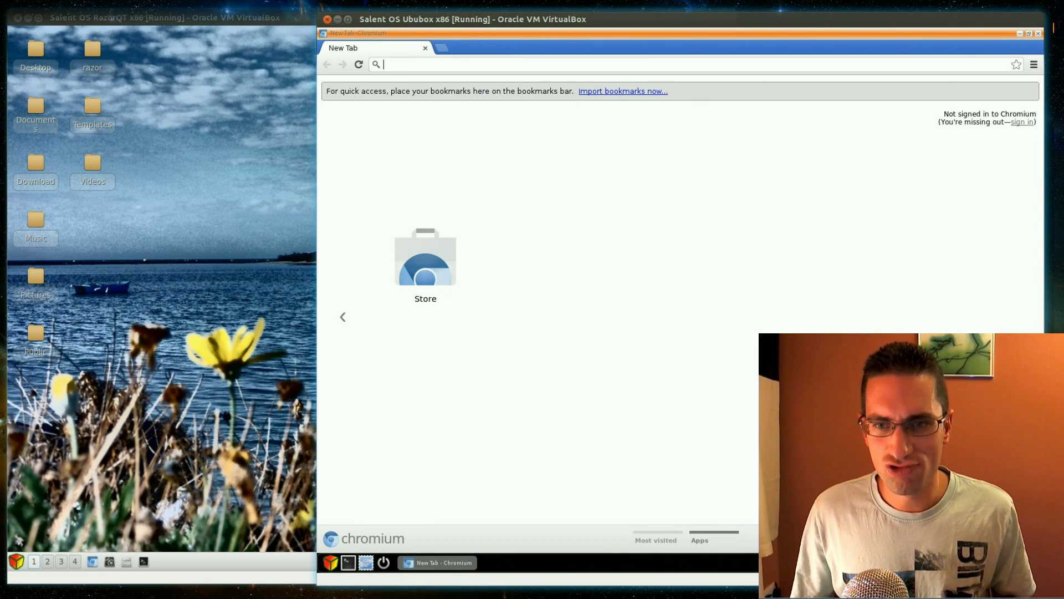
Close Chromium and bring the RazorQT VM window back to the front.
left_click(1038, 33)
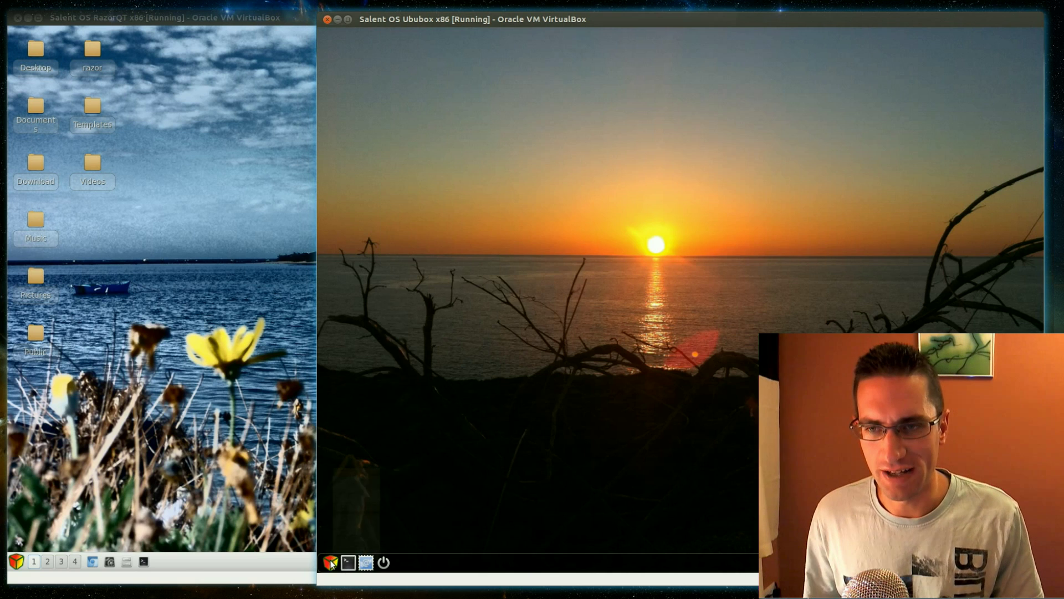
left_click(330, 562)
left_click(140, 530)
left_click(16, 561)
mouse_move(40, 517)
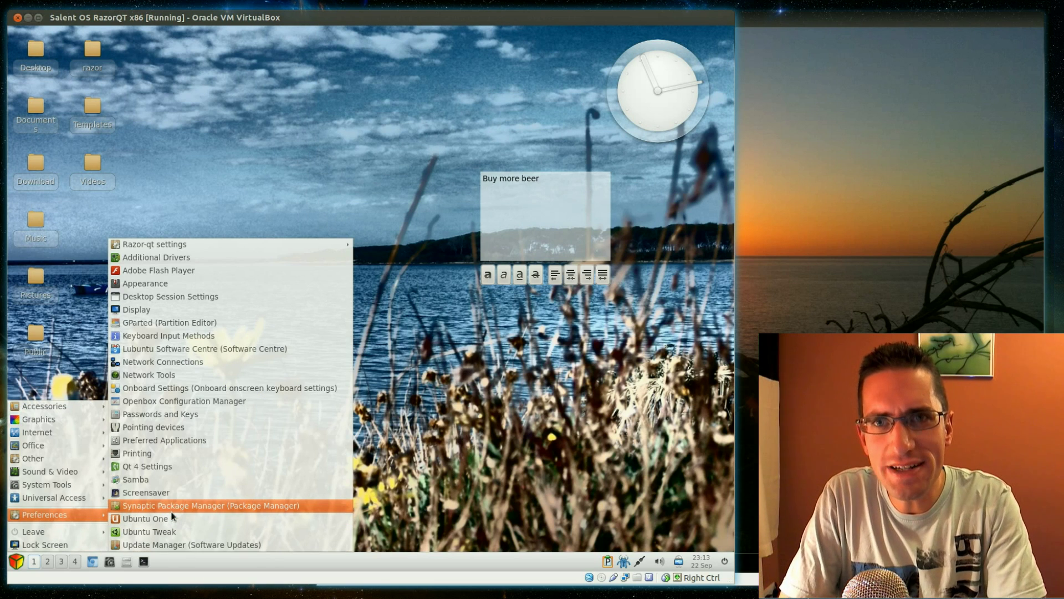
left_click(191, 471)
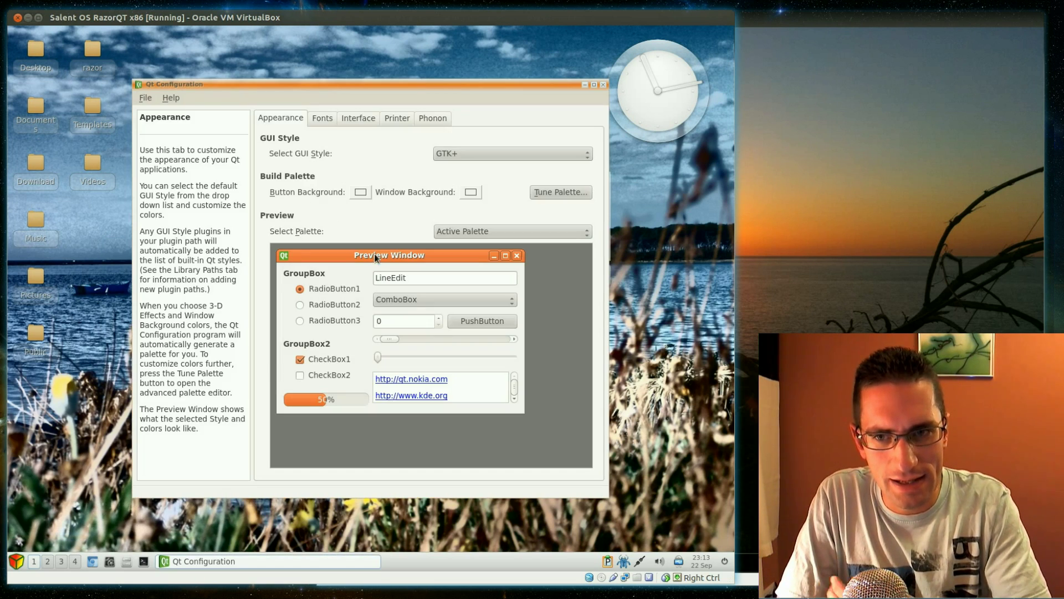
left_click(334, 118)
left_click(358, 117)
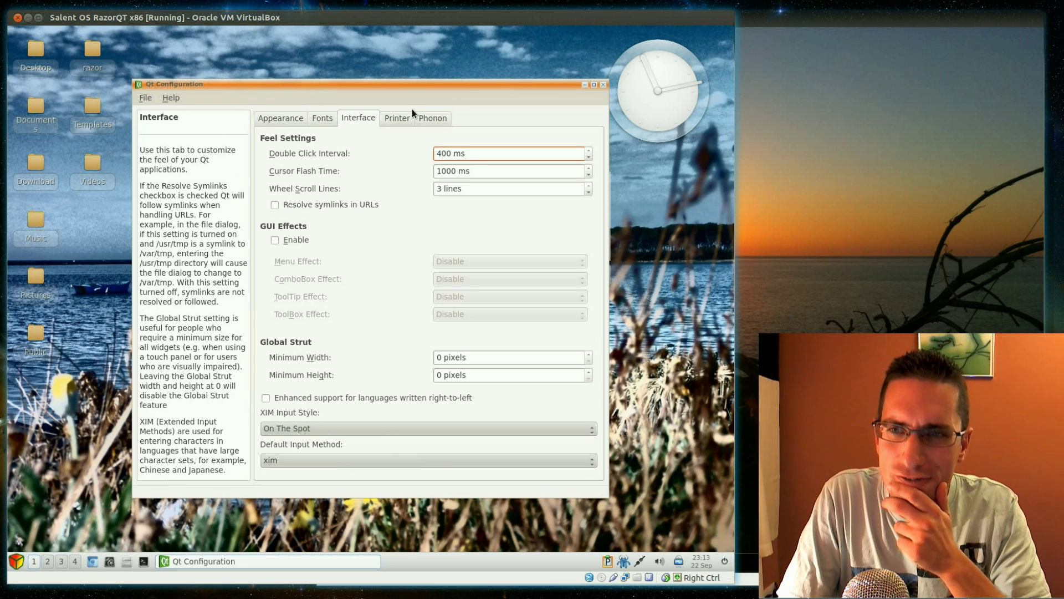
left_click(398, 118)
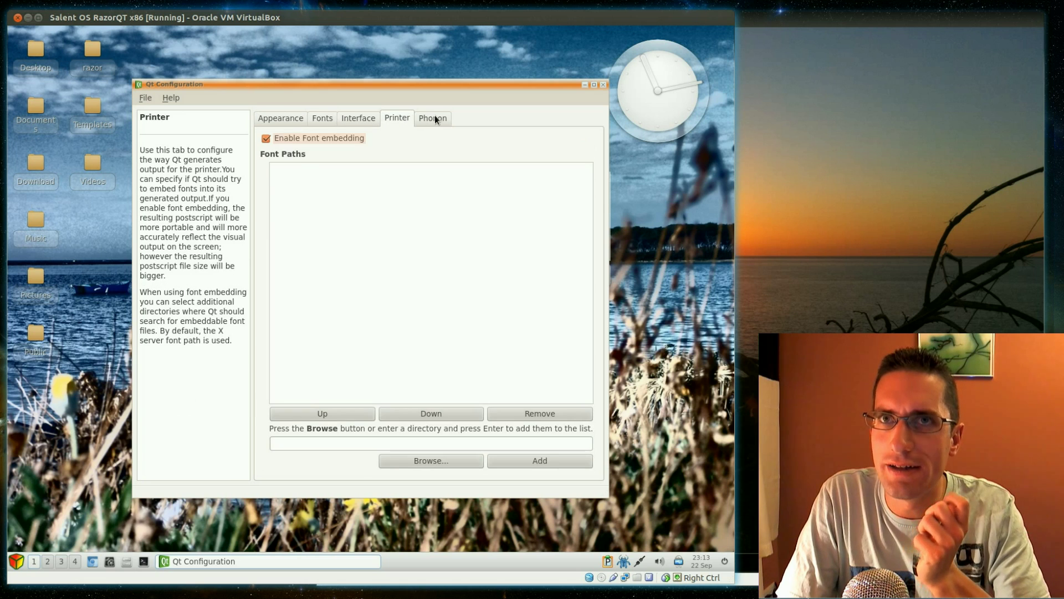
left_click(438, 118)
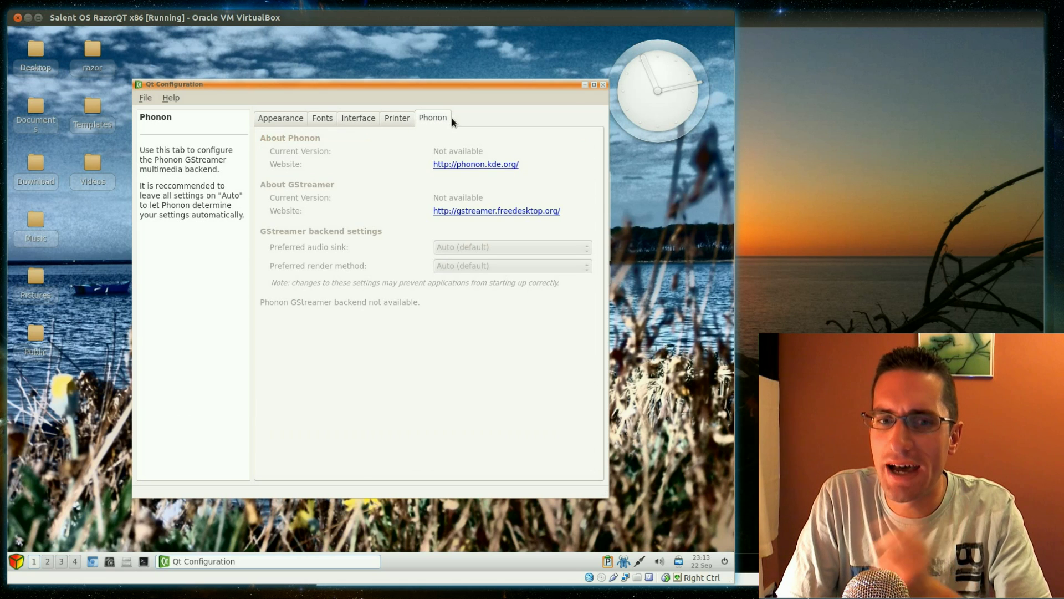
left_click(603, 85)
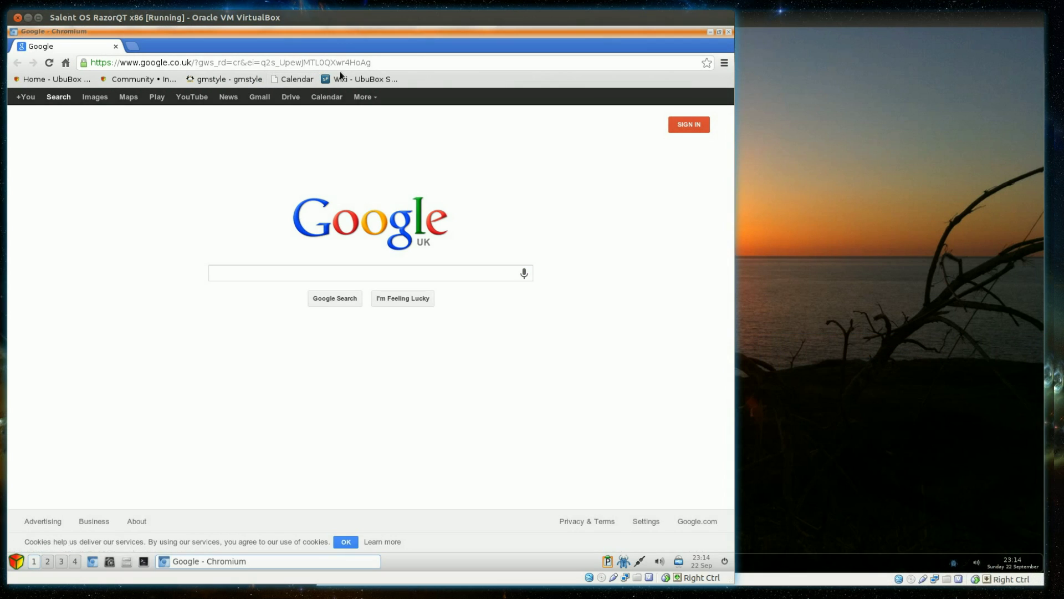
Minimize the Ububox New Tab browser window, dismiss its menu, and raise the RazorQT VM window.
key("alt+Tab")
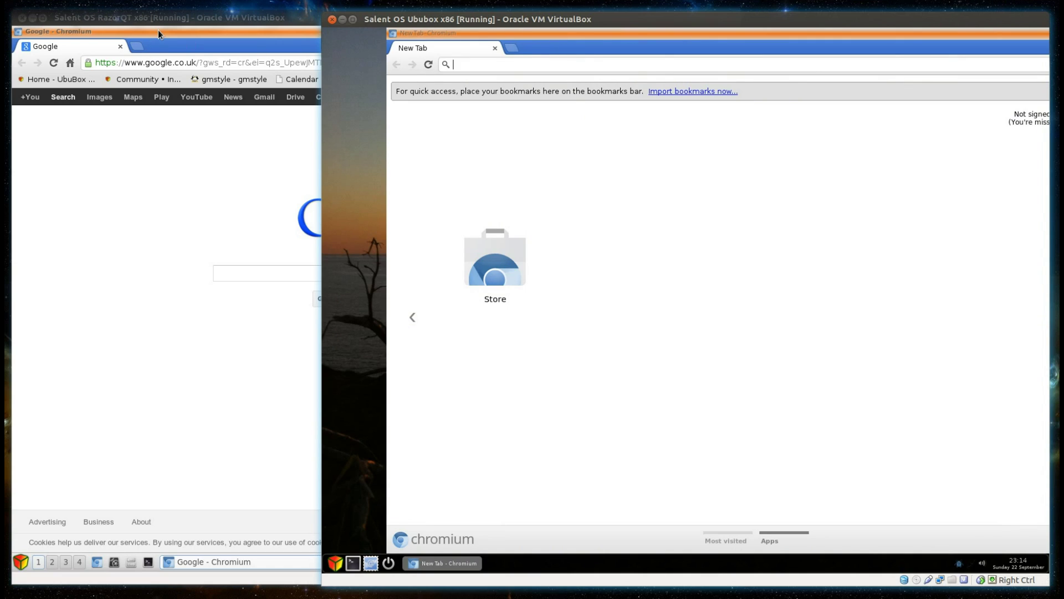
left_click(158, 30)
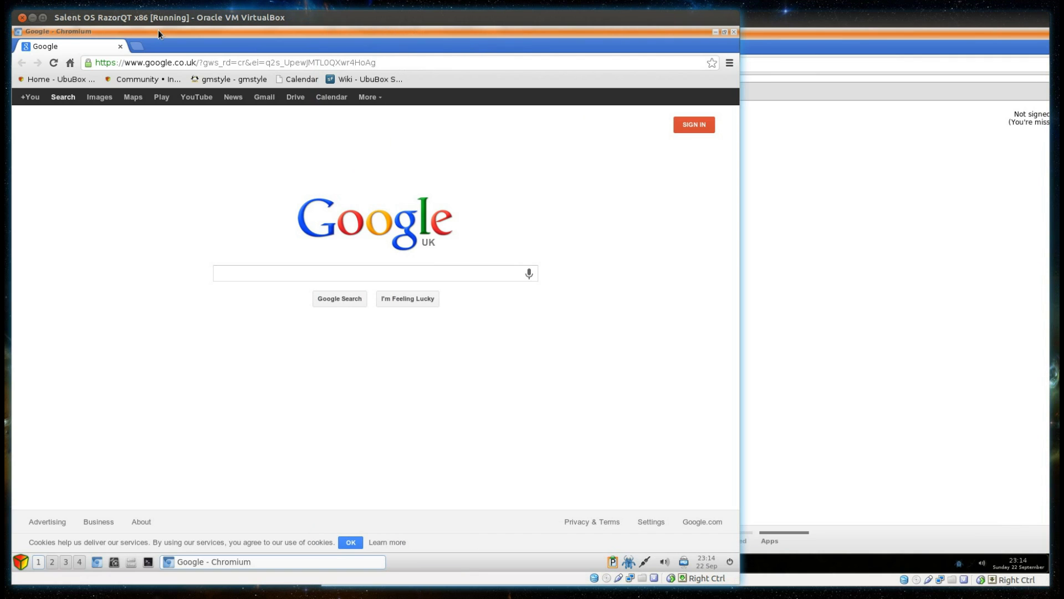
left_click(806, 29)
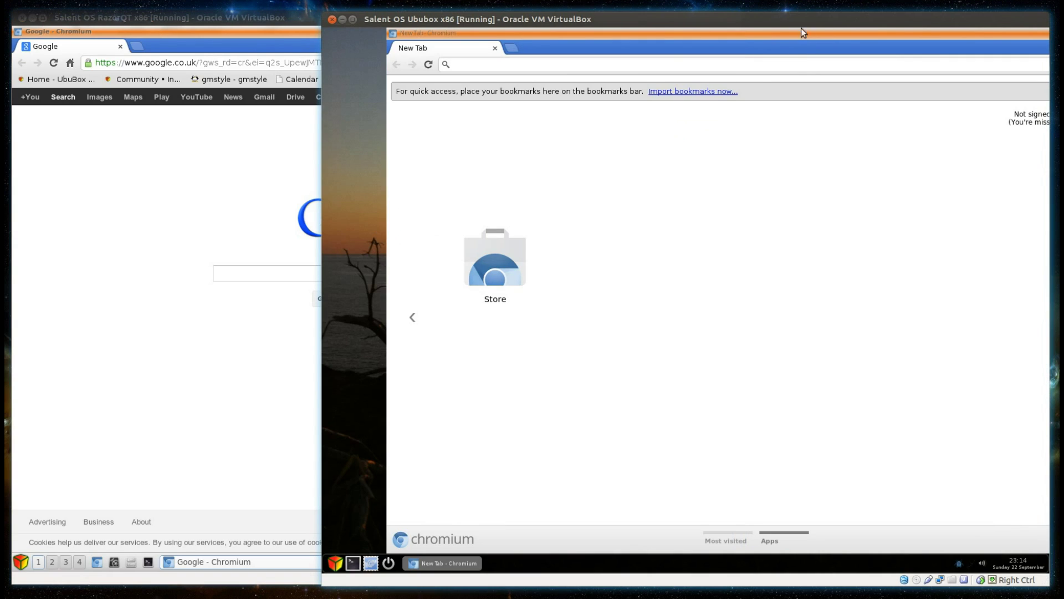
left_click(453, 564)
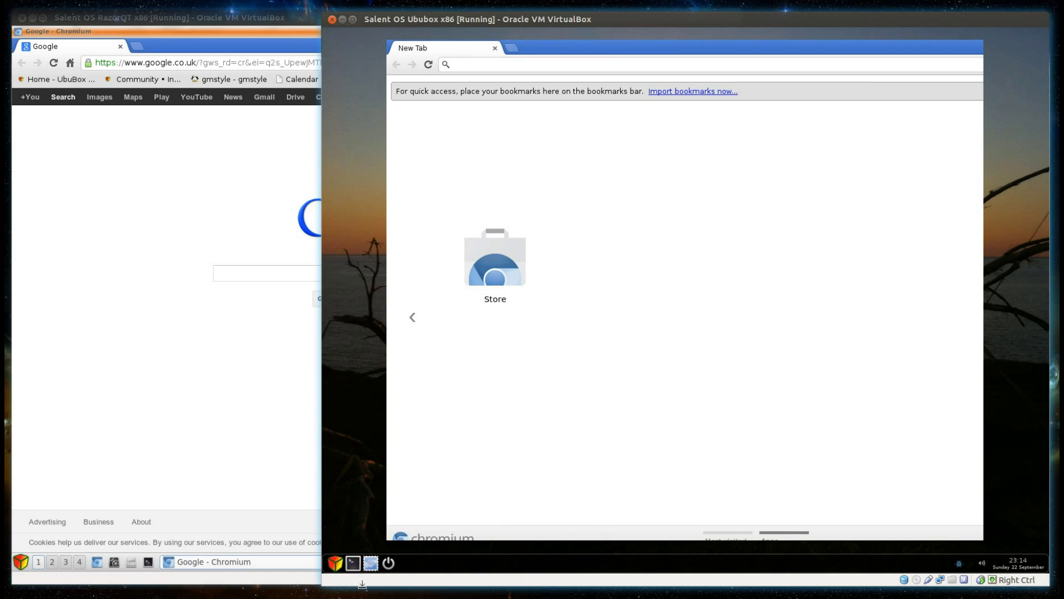
left_click(335, 563)
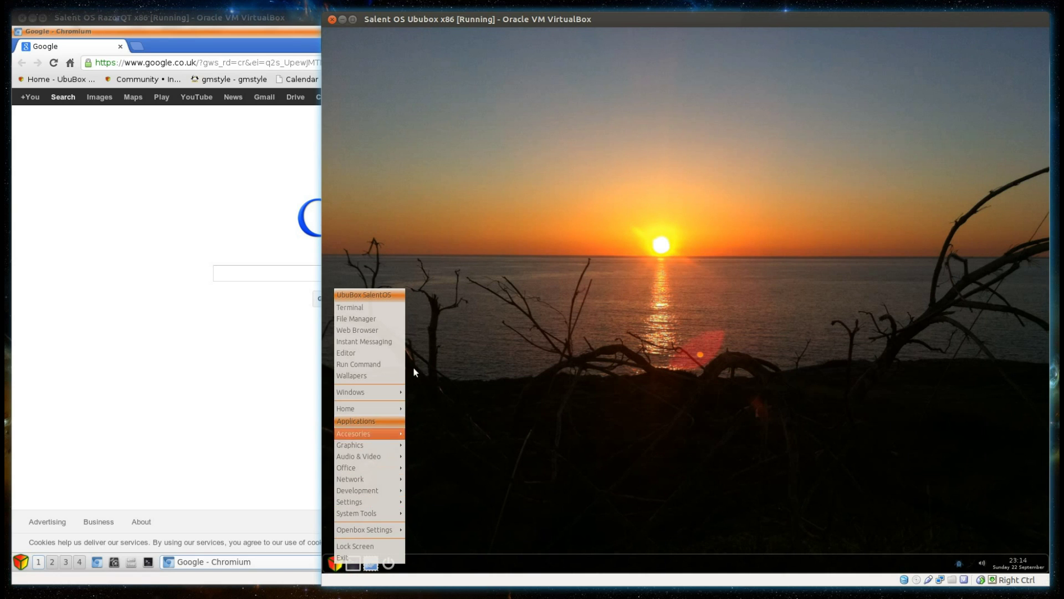
left_click(547, 330)
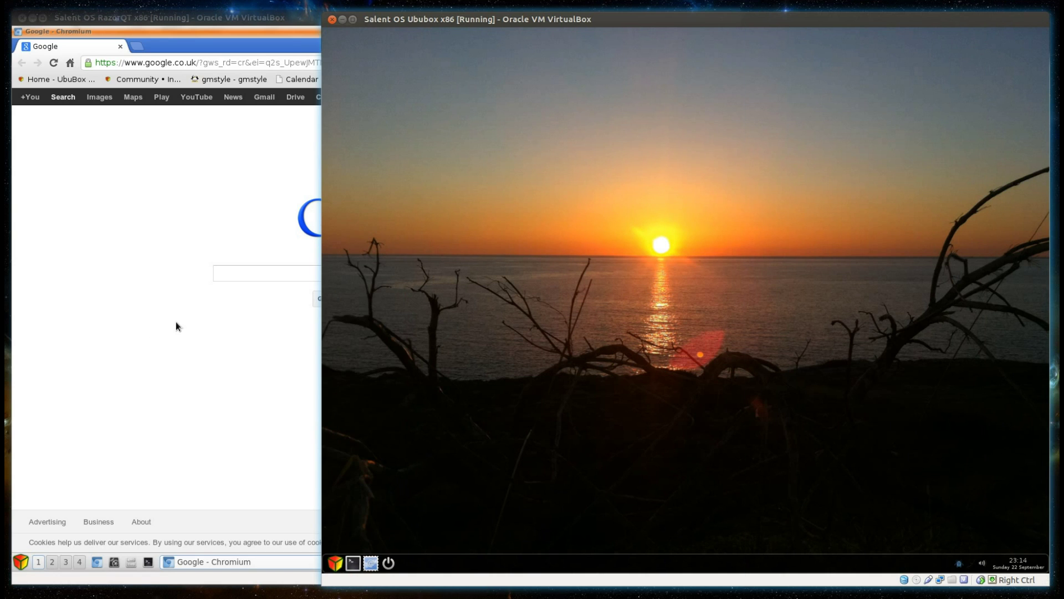
left_click(175, 325)
Close Chromium in RazorQT and view the Add New Desktop Widget list without adding one.
left_click(734, 32)
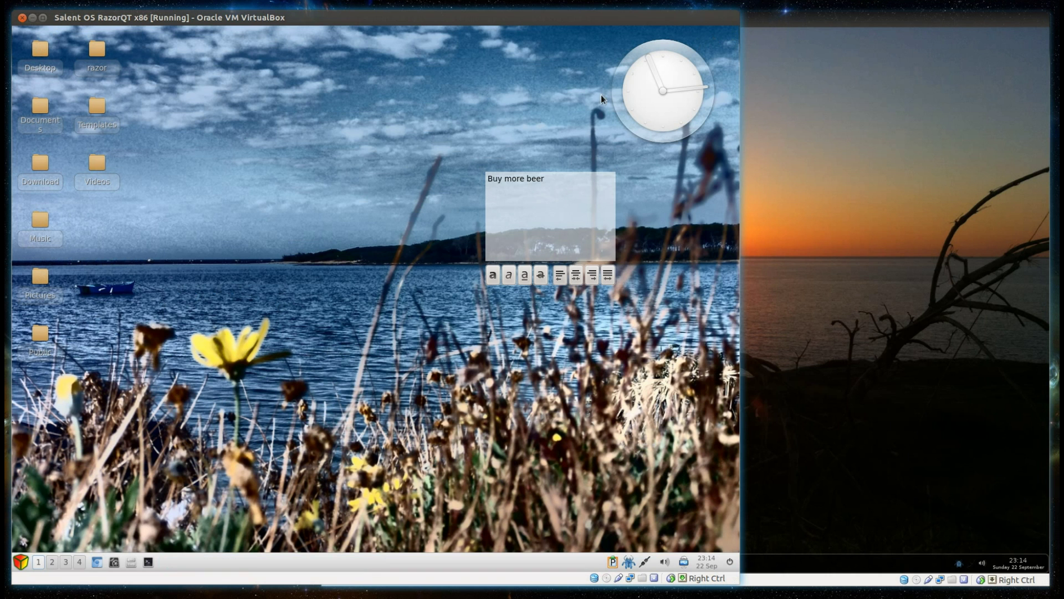
right_click(286, 144)
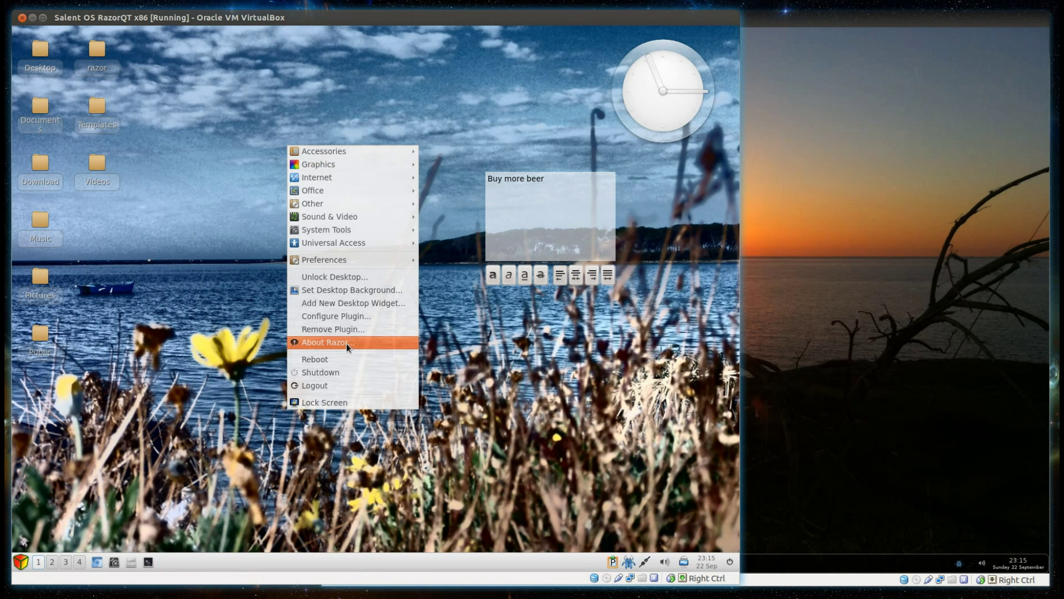
left_click(354, 304)
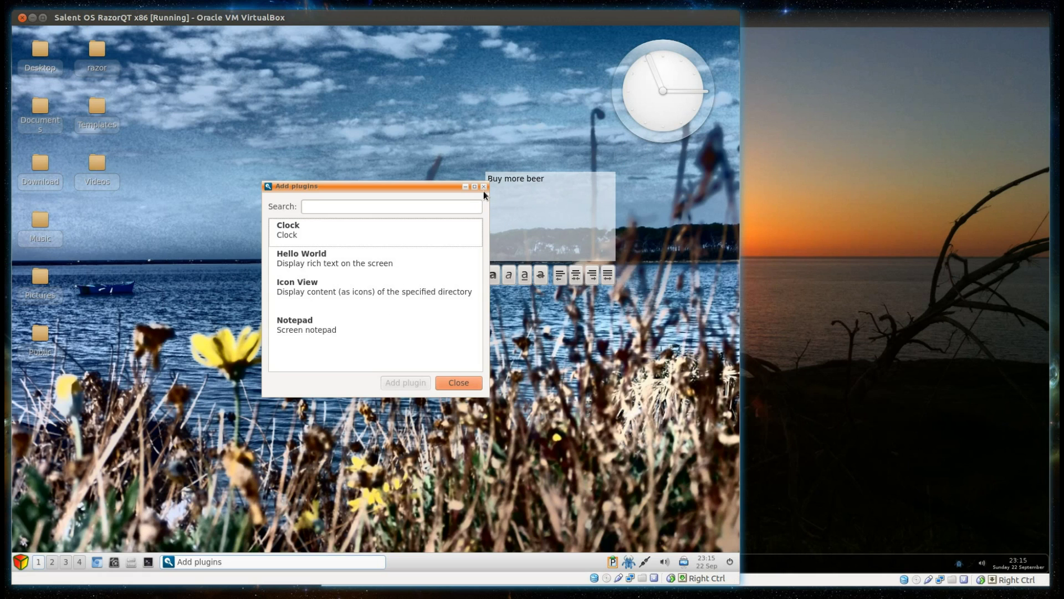
left_click(517, 186)
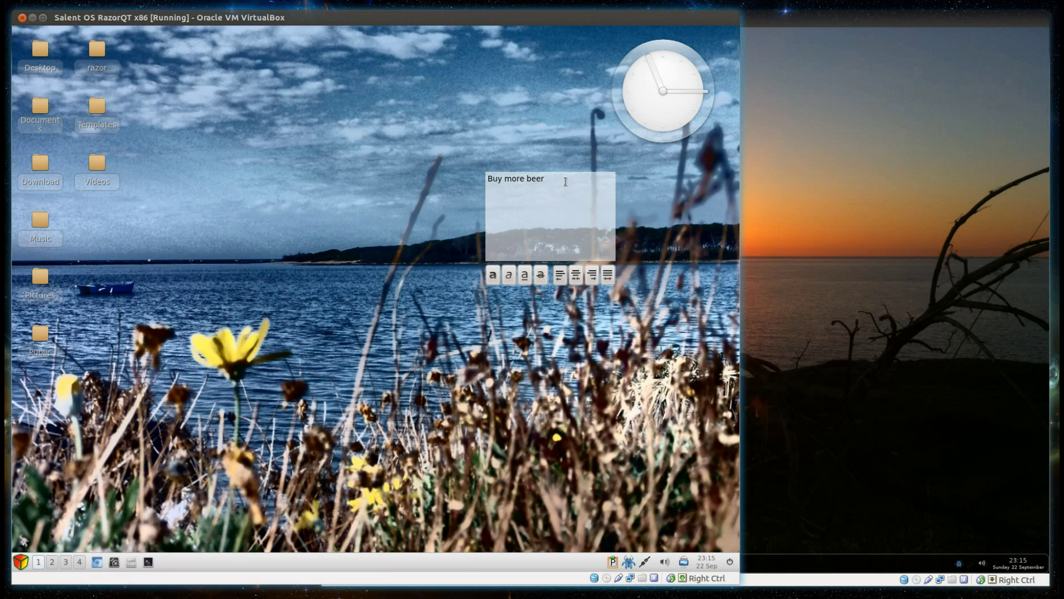
Add the line 'Buy more food' below 'Buy more beer' in the note widget.
key("Return")
type("By")
key("BackSpace")
type("uy more food")
key("alt+Tab")
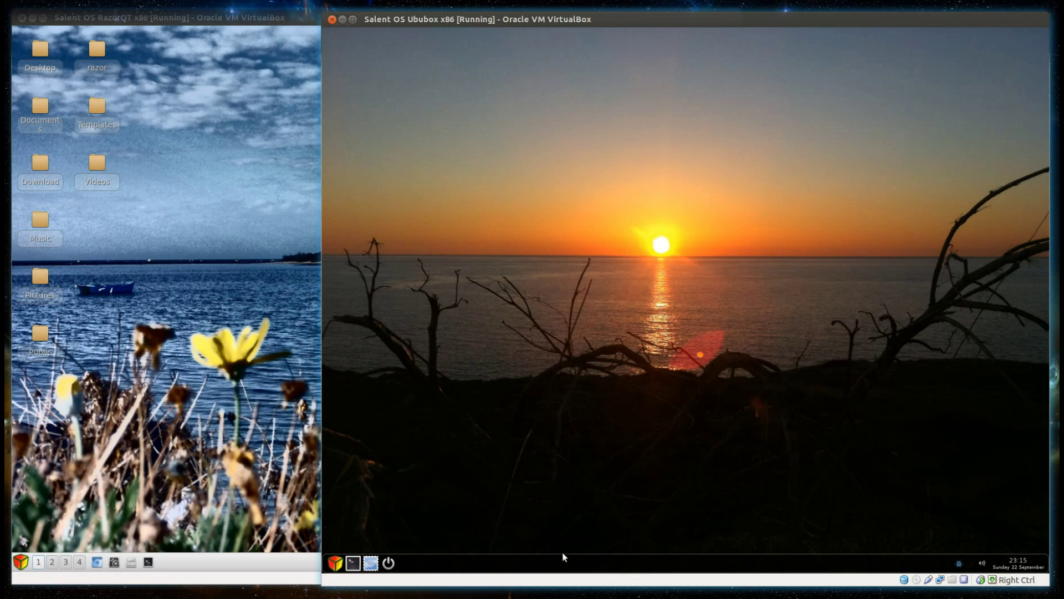
Launch Task Manager from the desktop menu's System Tools in the RazorQT VM.
right_click(631, 172)
mouse_move(654, 275)
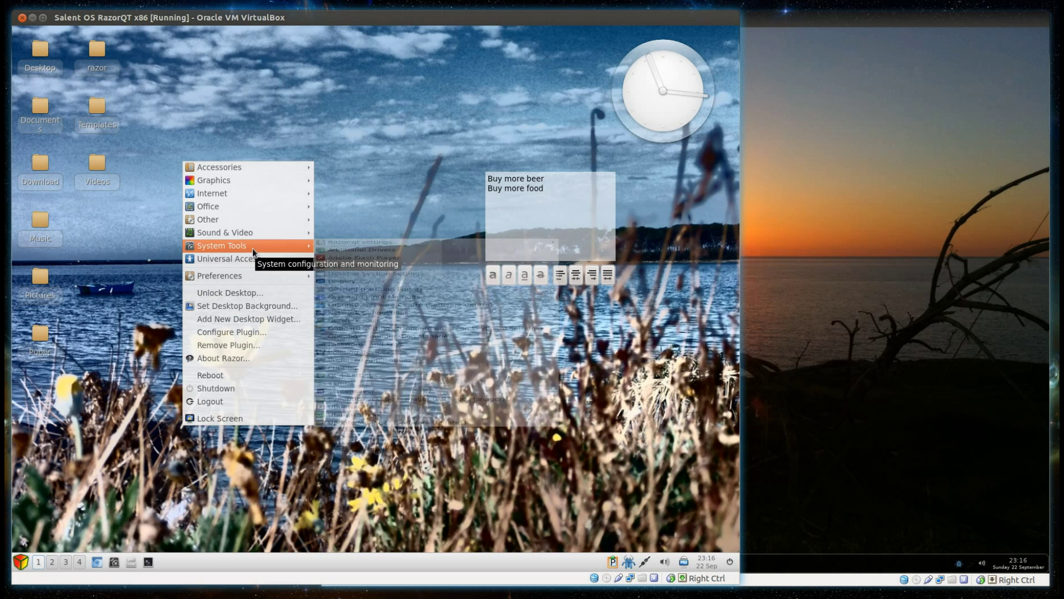
mouse_move(255, 246)
left_click(363, 311)
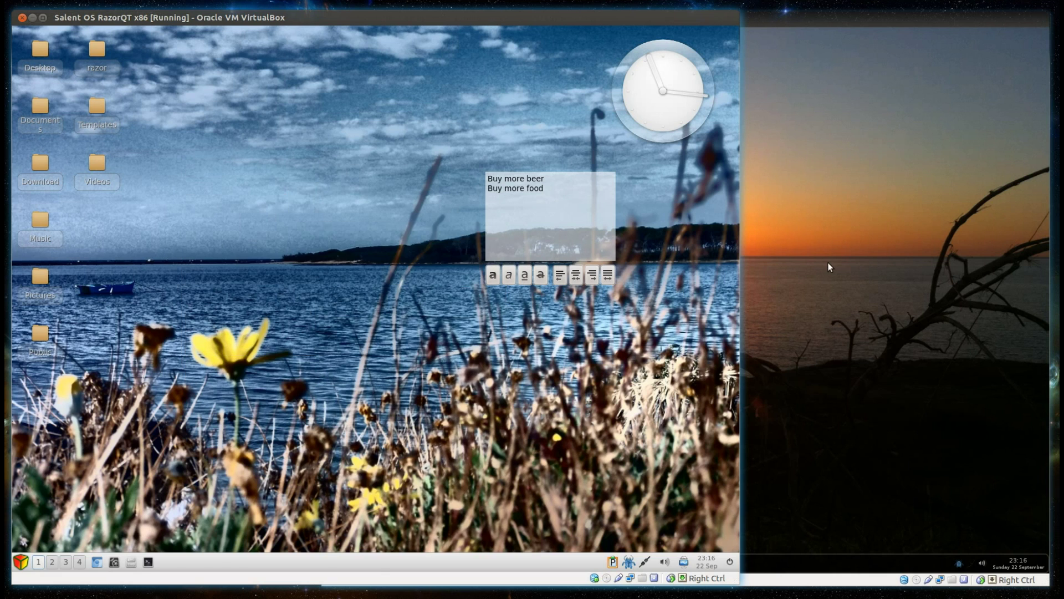
Launch Task Manager from the Openbox desktop menu in the Ububox VM, then compare both windows.
left_click(828, 261)
right_click(844, 254)
mouse_move(824, 464)
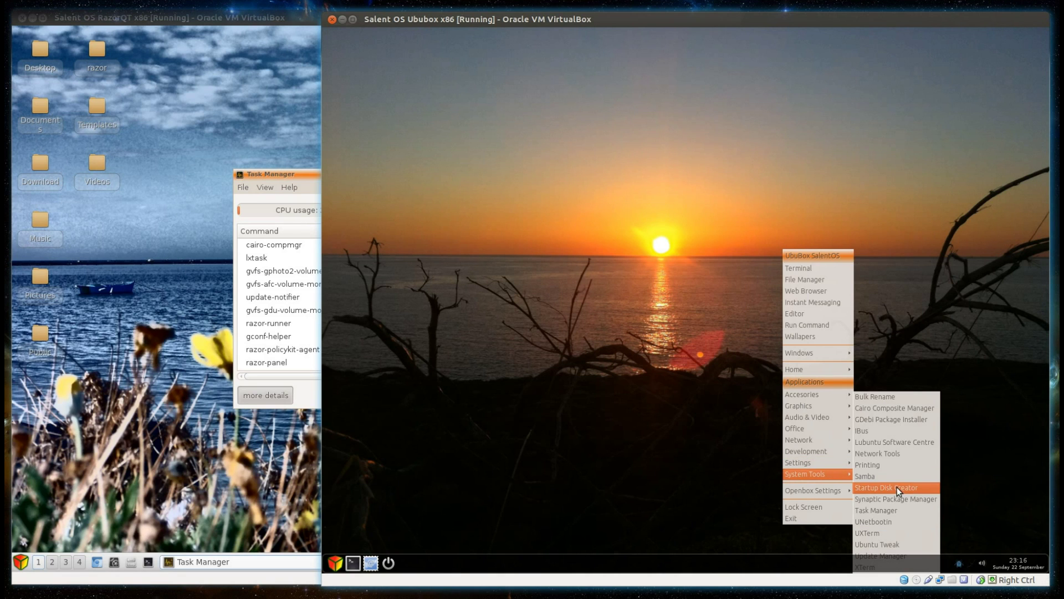
left_click(898, 514)
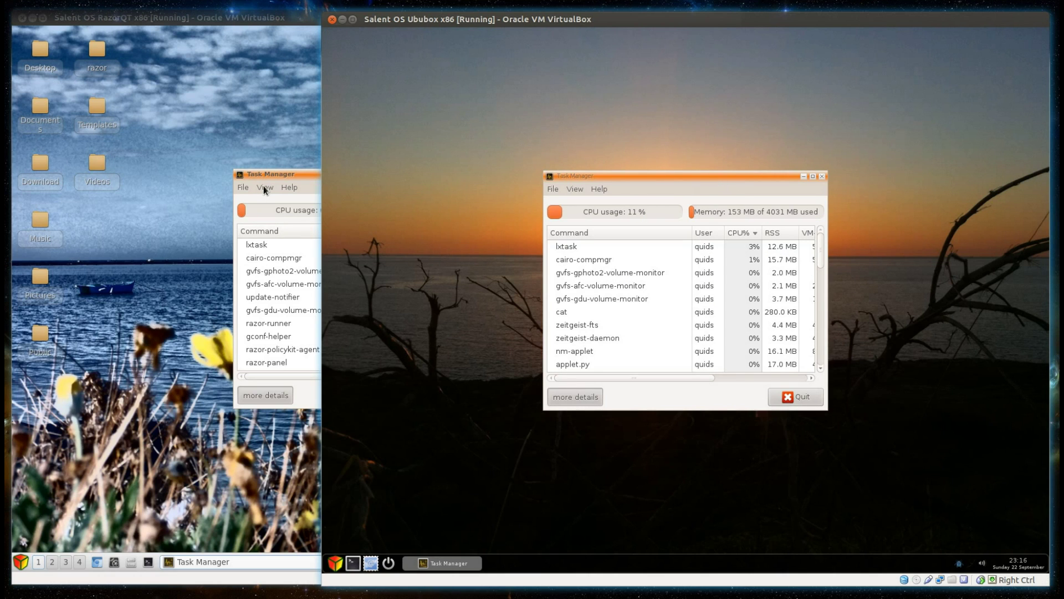
left_click(285, 178)
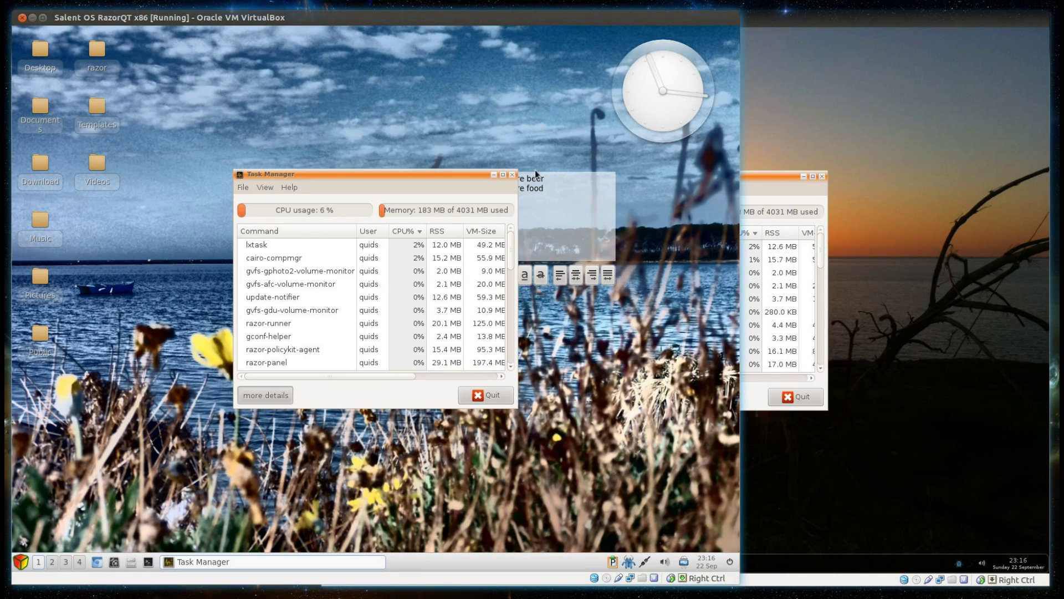
left_click(783, 173)
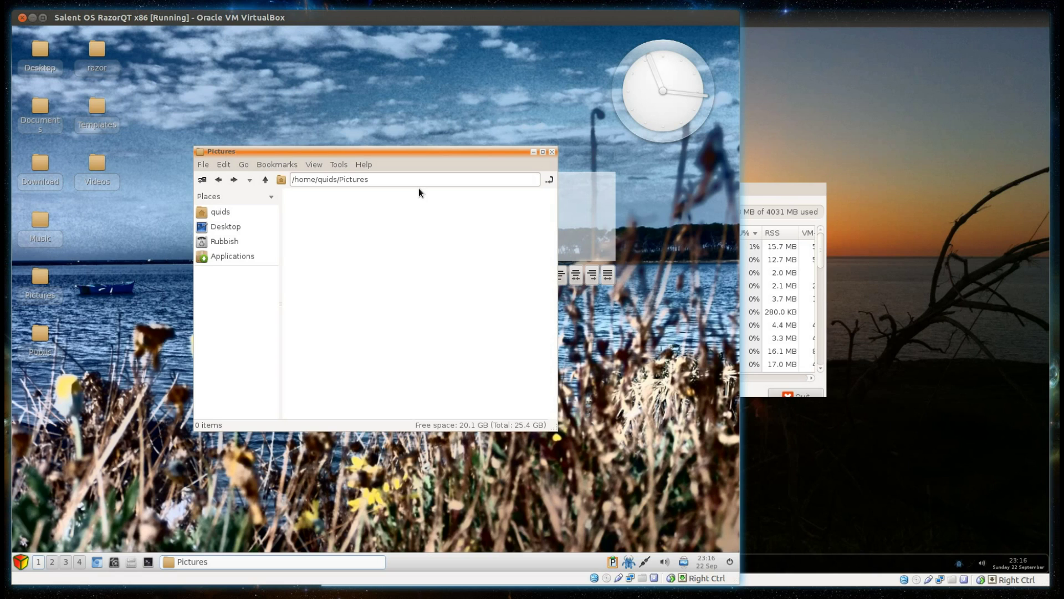
View the About PCManFM version information and close it.
left_click(373, 164)
left_click(381, 179)
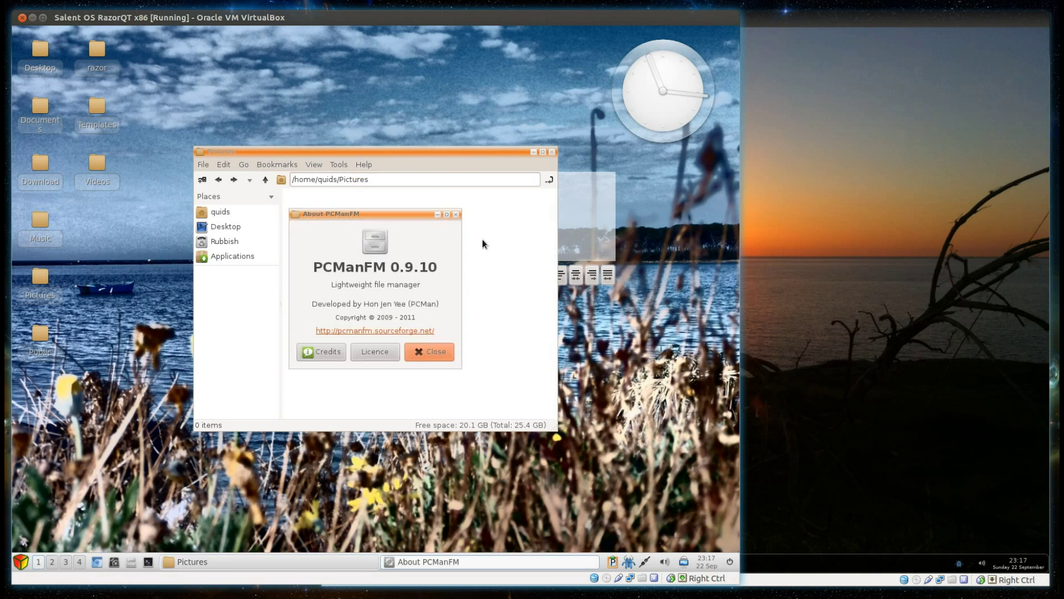
left_click(425, 355)
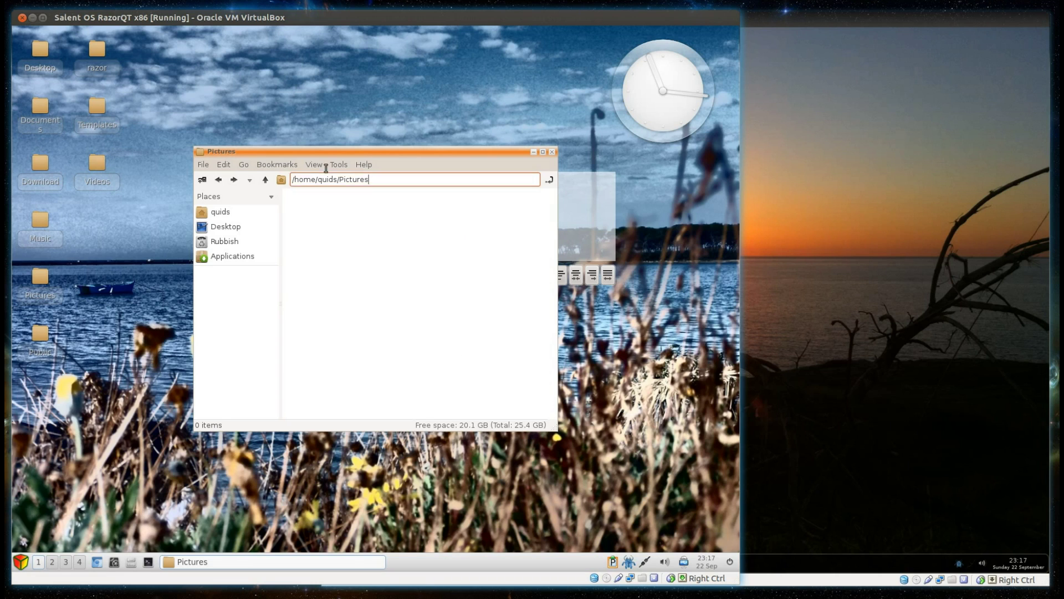
Browse smb://192.168.62.40 into TV, American Dad, Season 01 and play Pilot.avi.
key("ctrl+l")
type("sm")
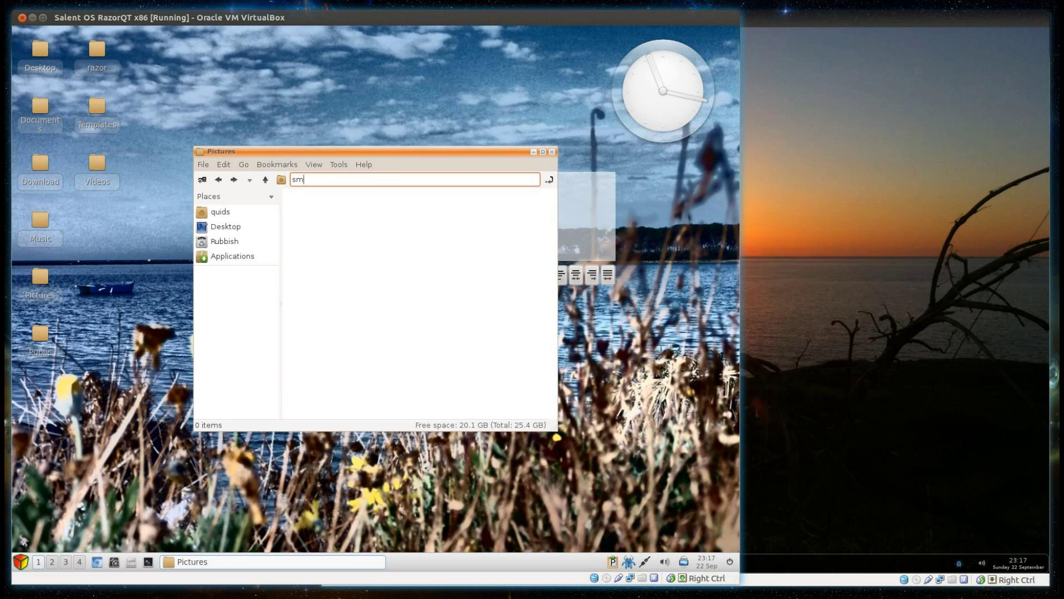
type("b://192.168.62.40")
key("Return")
double_click(487, 248)
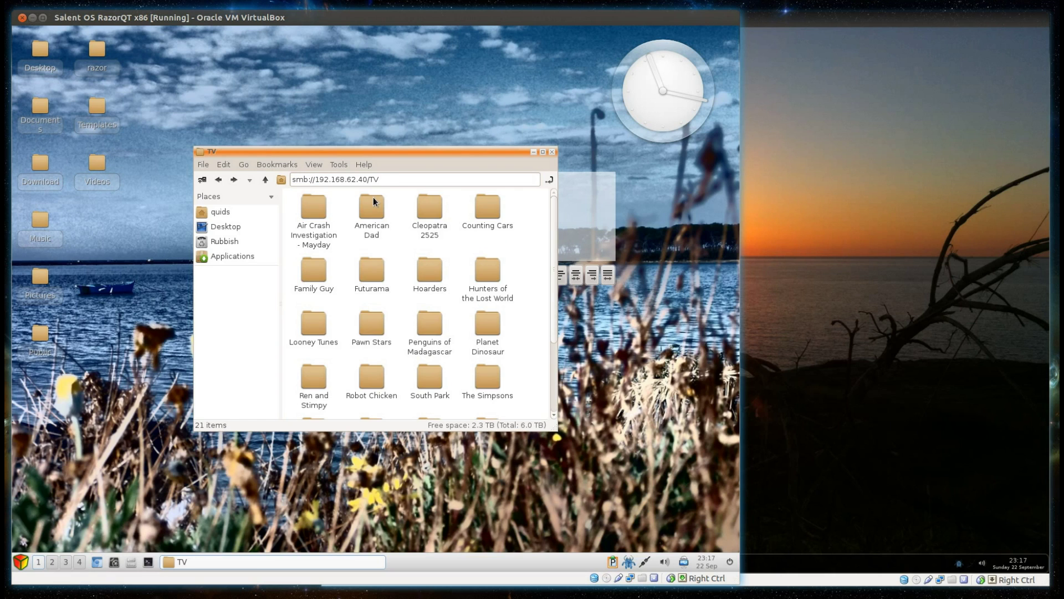
double_click(374, 201)
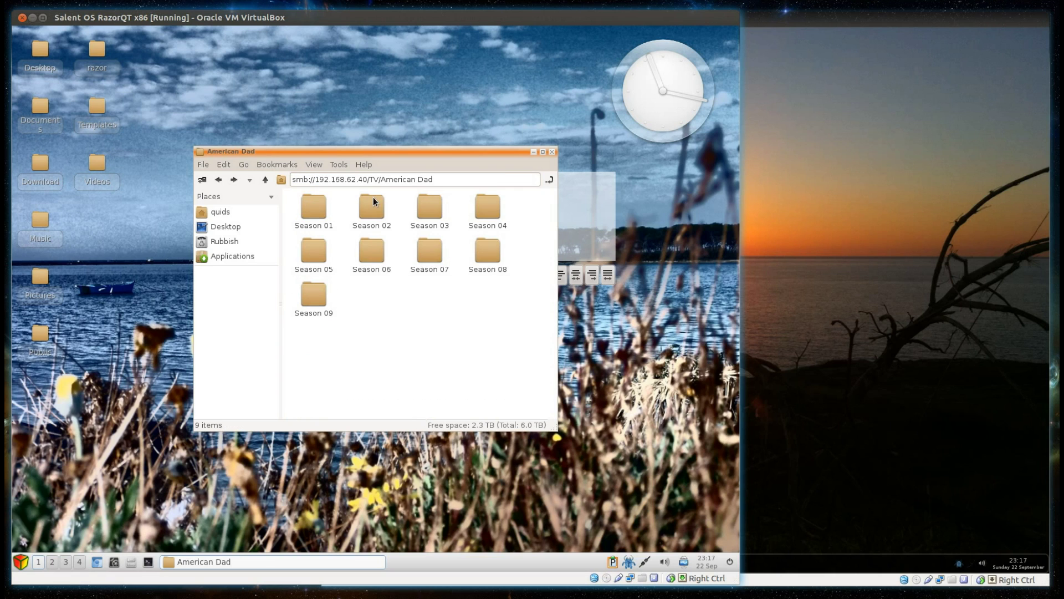
double_click(322, 207)
double_click(320, 206)
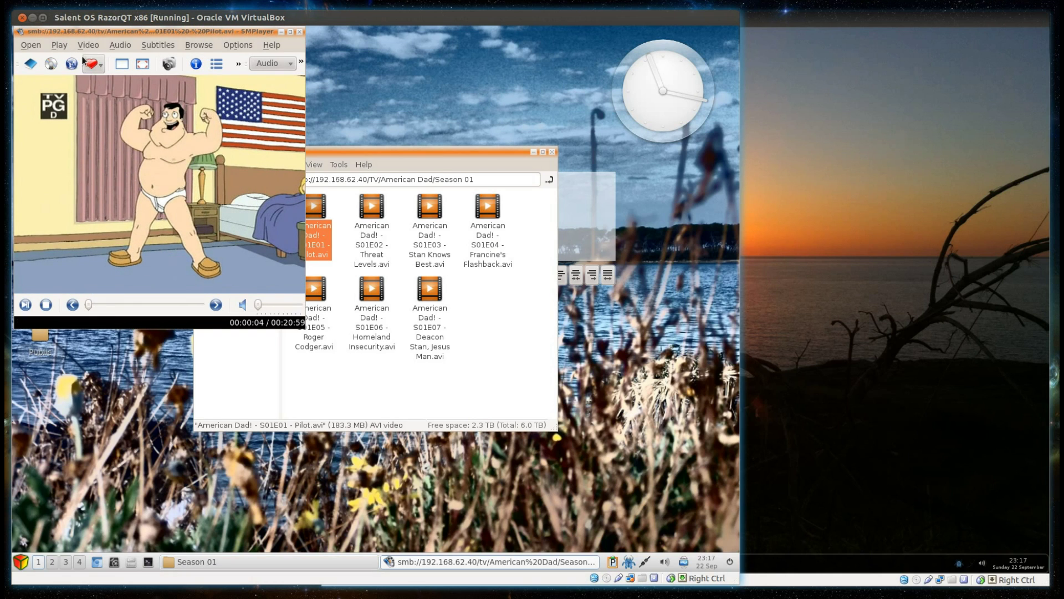
Check SMPlayer's open options, maximize then close it, close Chromium, and raise the Ububox VM.
left_click(30, 46)
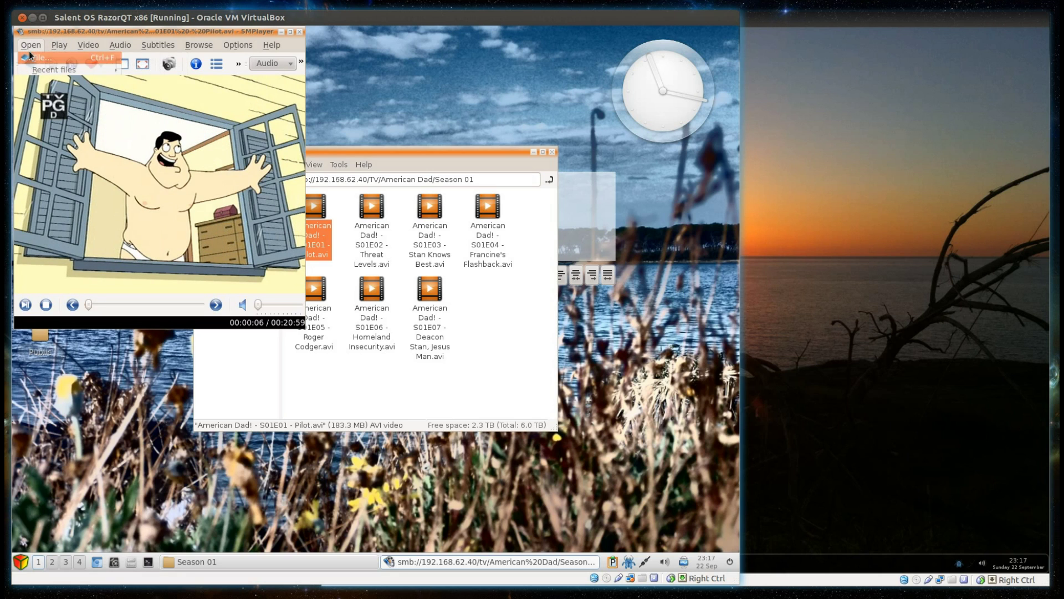
mouse_move(192, 48)
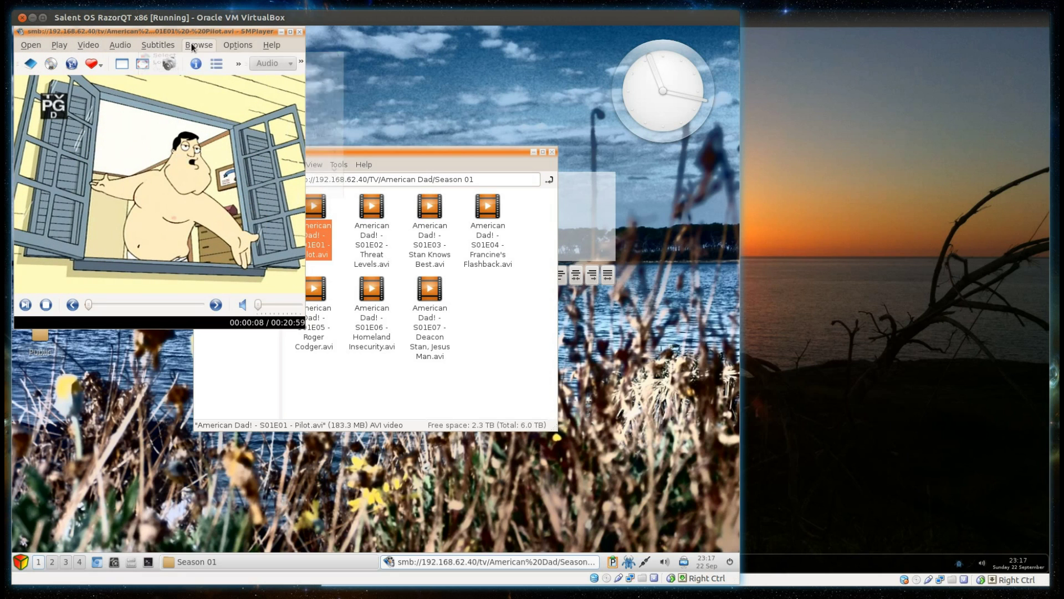
left_click(290, 32)
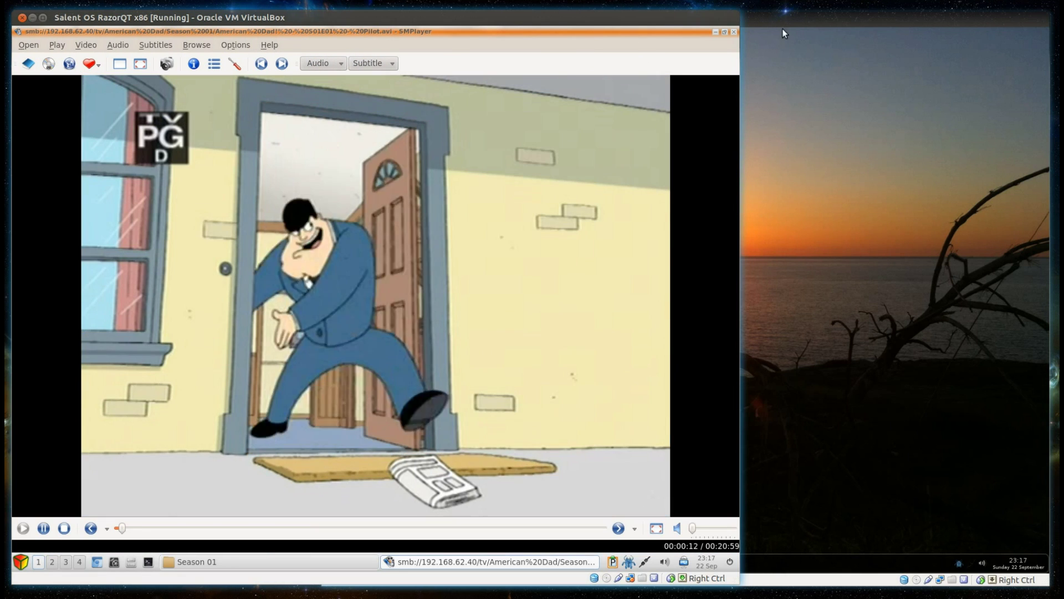
left_click(734, 31)
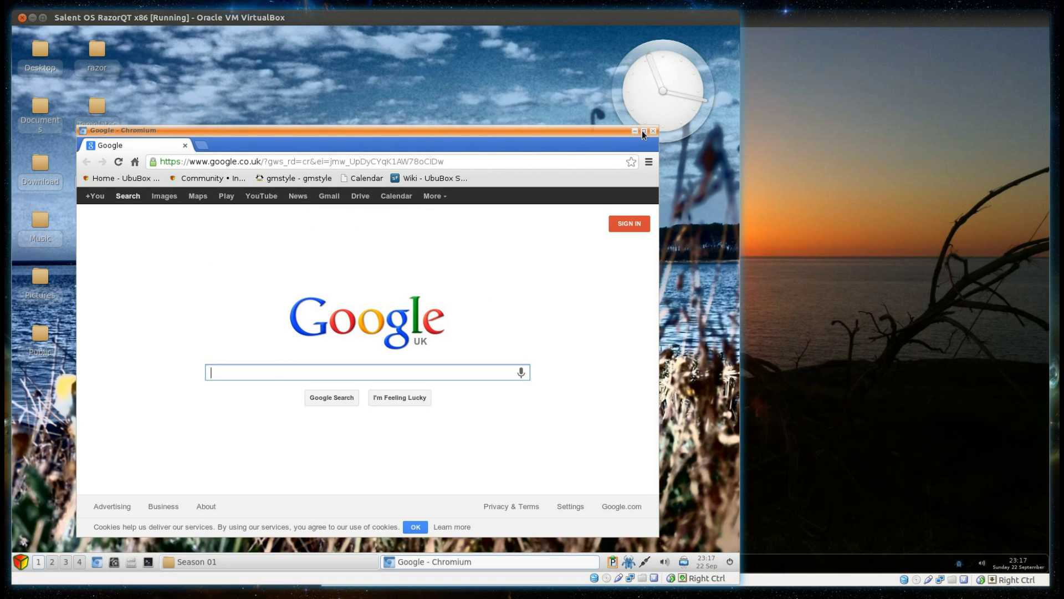
left_click(654, 131)
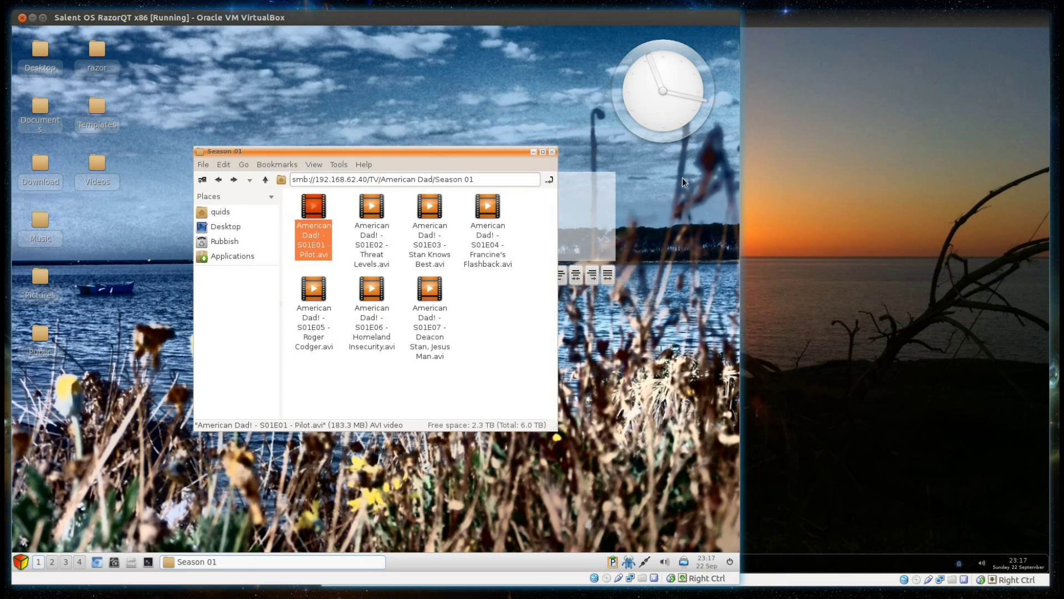
left_click(921, 296)
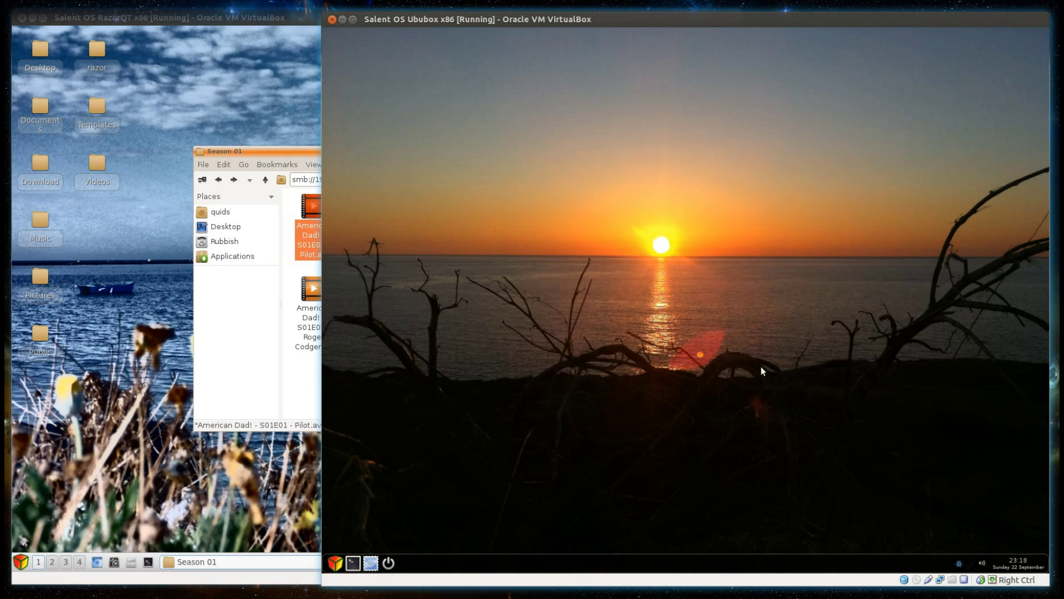
Launch the Ububox file manager and view then close its About window.
left_click(336, 563)
left_click(360, 319)
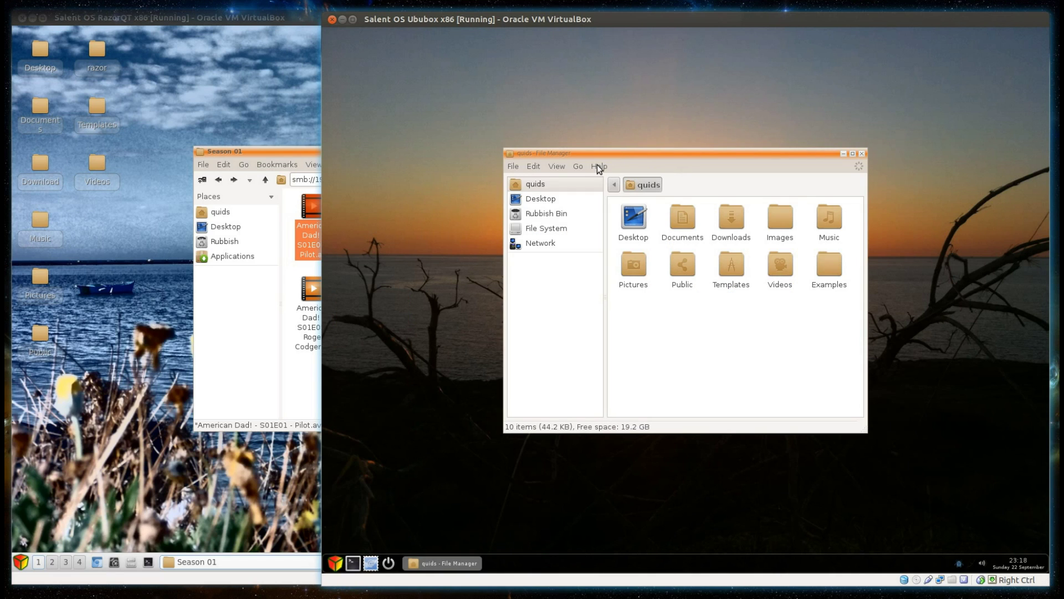
left_click(597, 165)
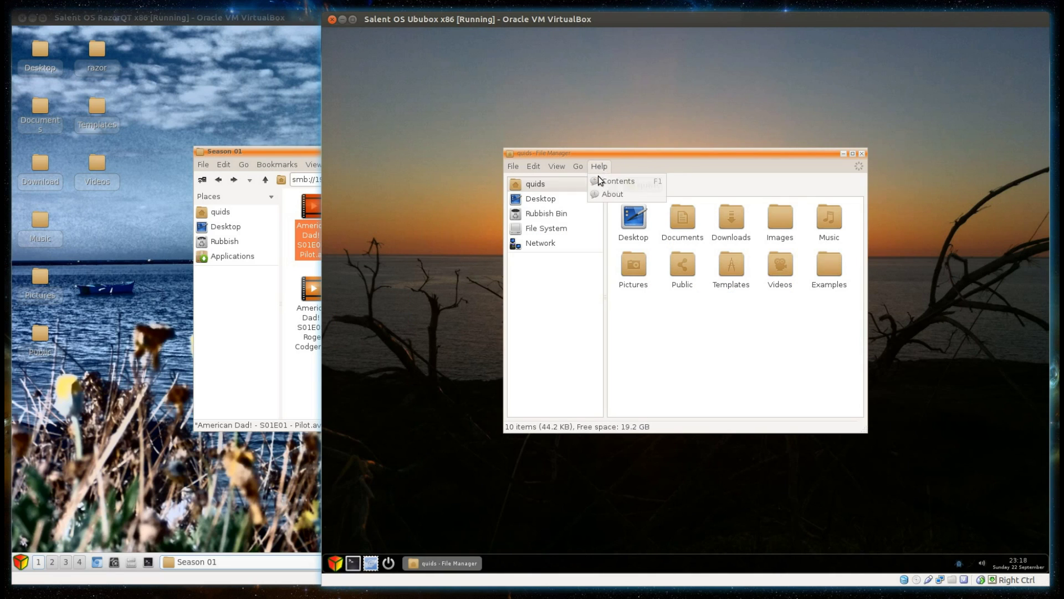
left_click(620, 193)
left_click(743, 411)
Browse Network, NAS, TV, American Dad into the Season 01 folder.
left_click(541, 243)
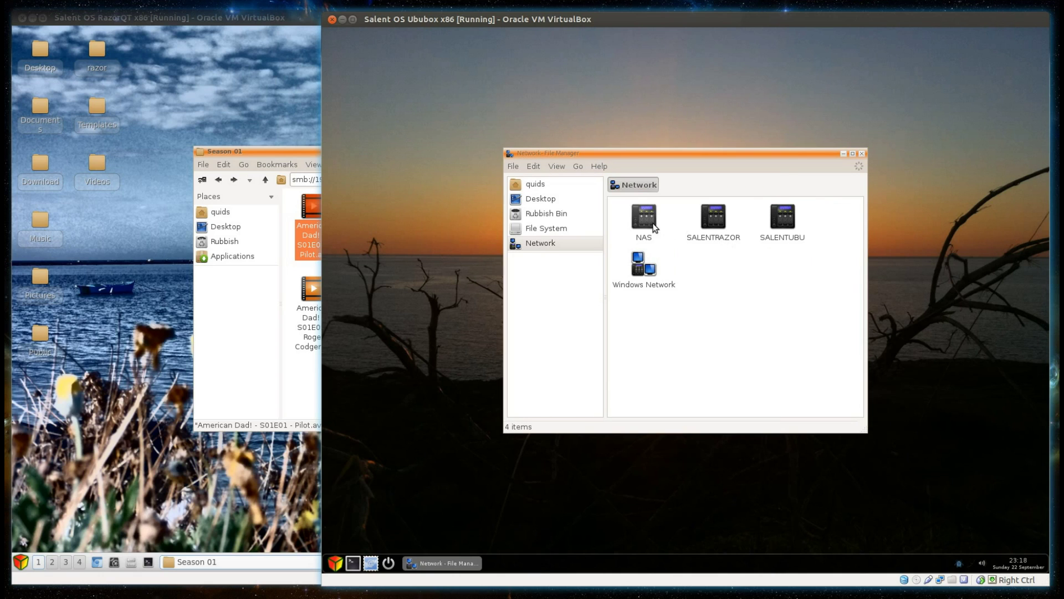
left_click(647, 219)
double_click(647, 219)
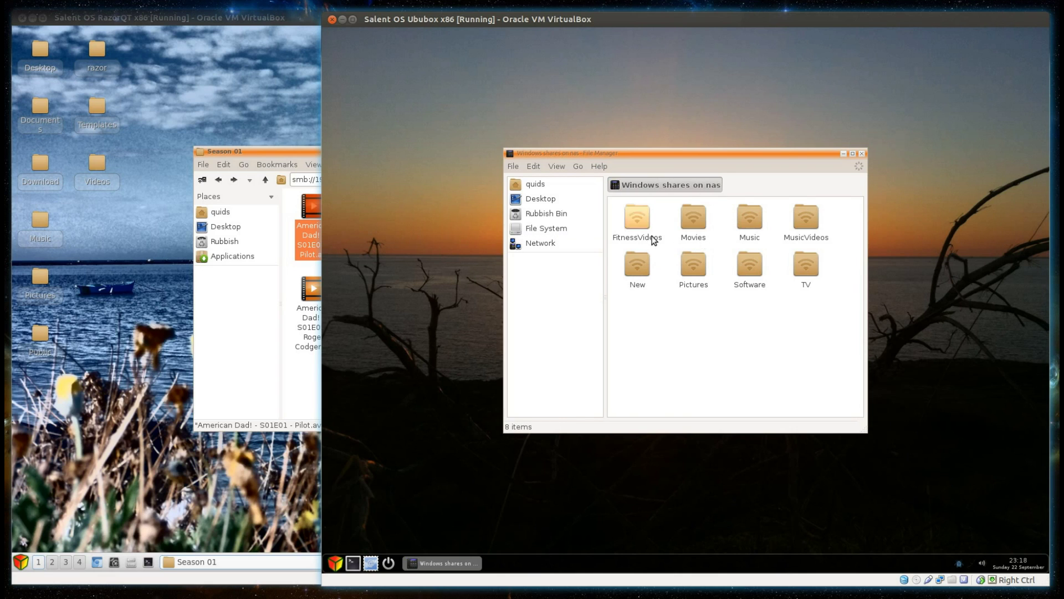
double_click(697, 217)
double_click(634, 216)
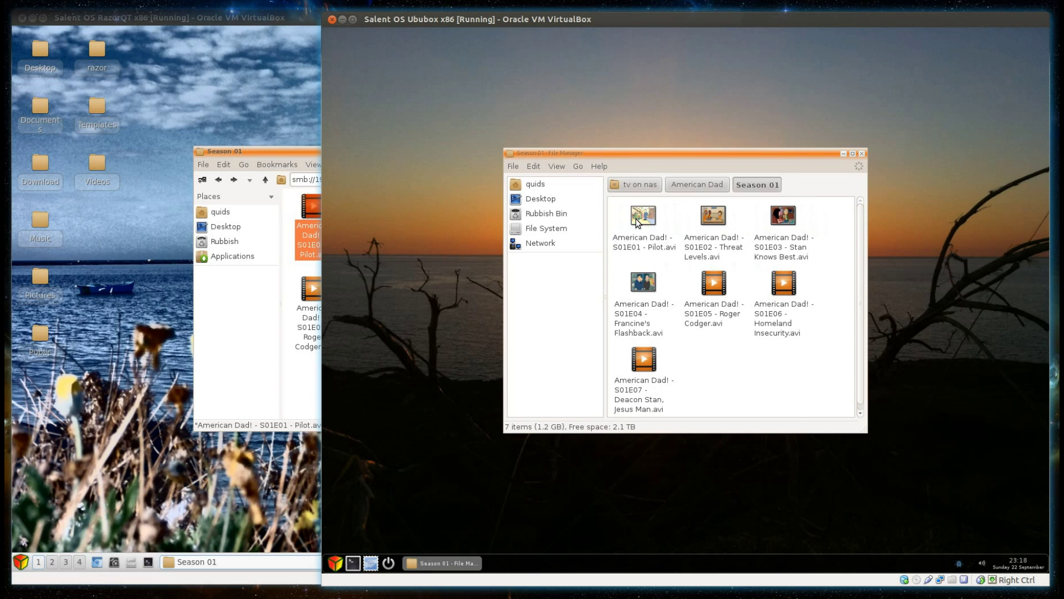
Try playing Pilot.avi in Parole, dismiss the 'Could not initialise Xv output' error and close Parole.
double_click(638, 219)
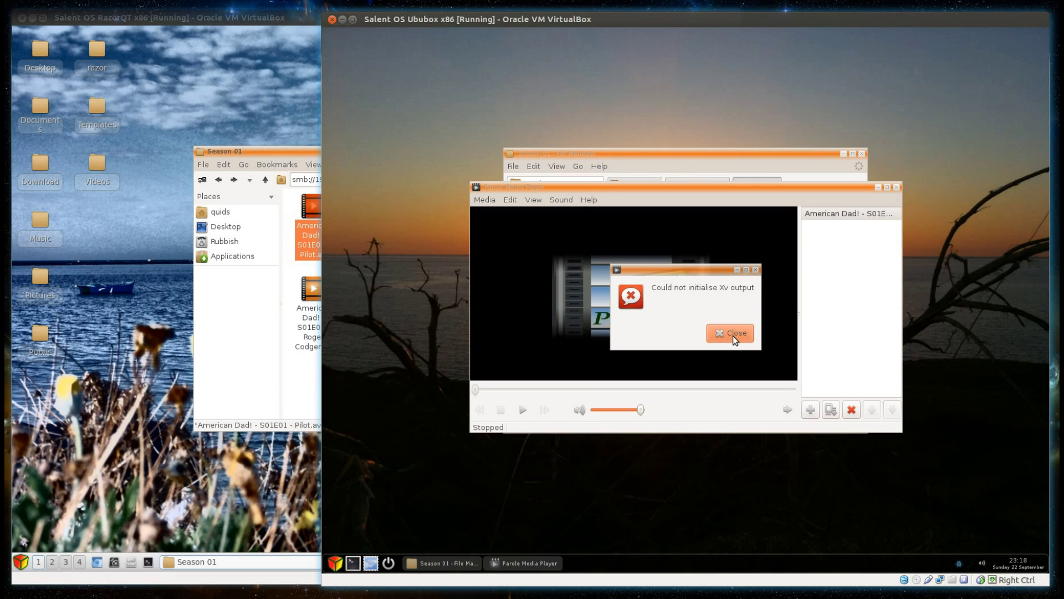
left_click(732, 334)
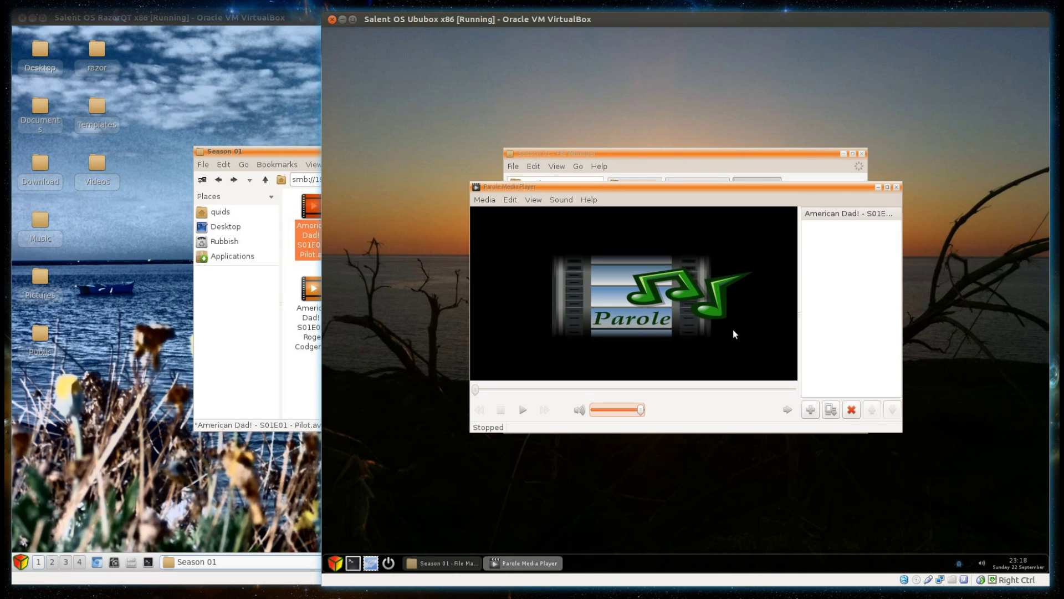
left_click(896, 189)
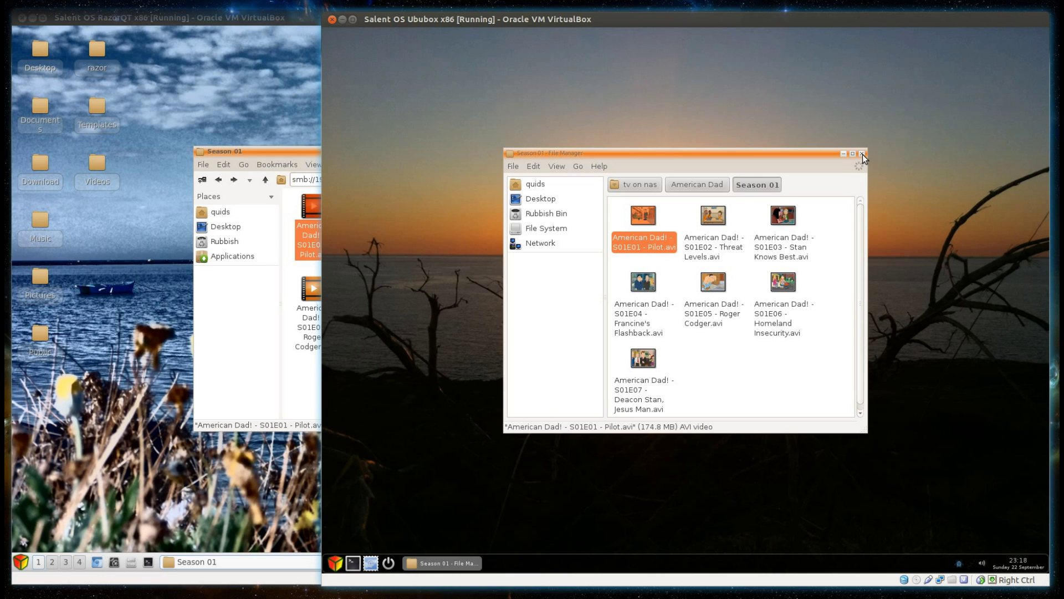
Back in Razor-qt, close the Season 01 file manager and browse the Accessories through Office menus.
key("alt+Tab")
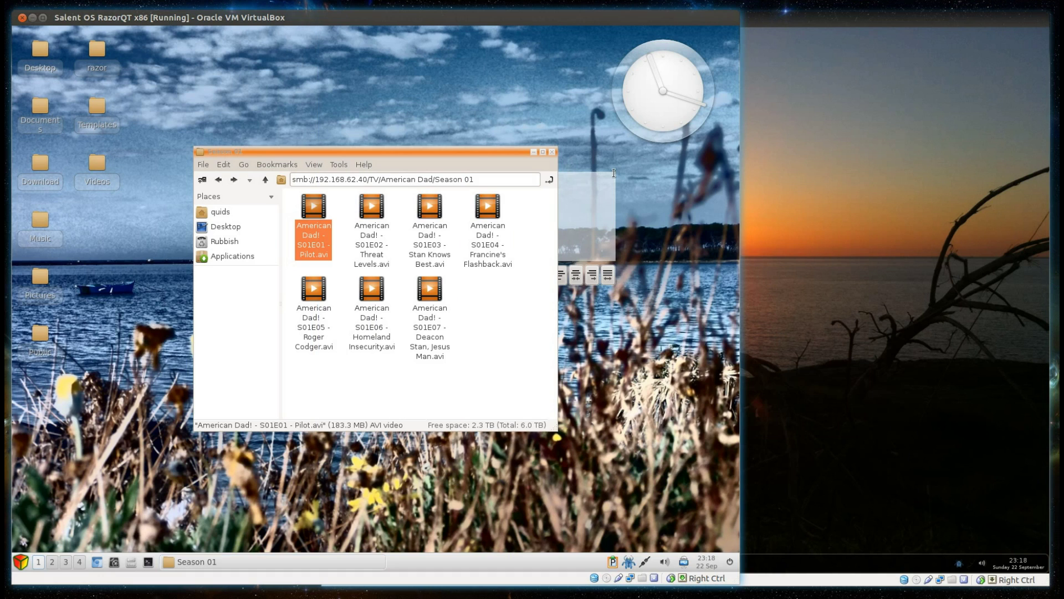
left_click(552, 155)
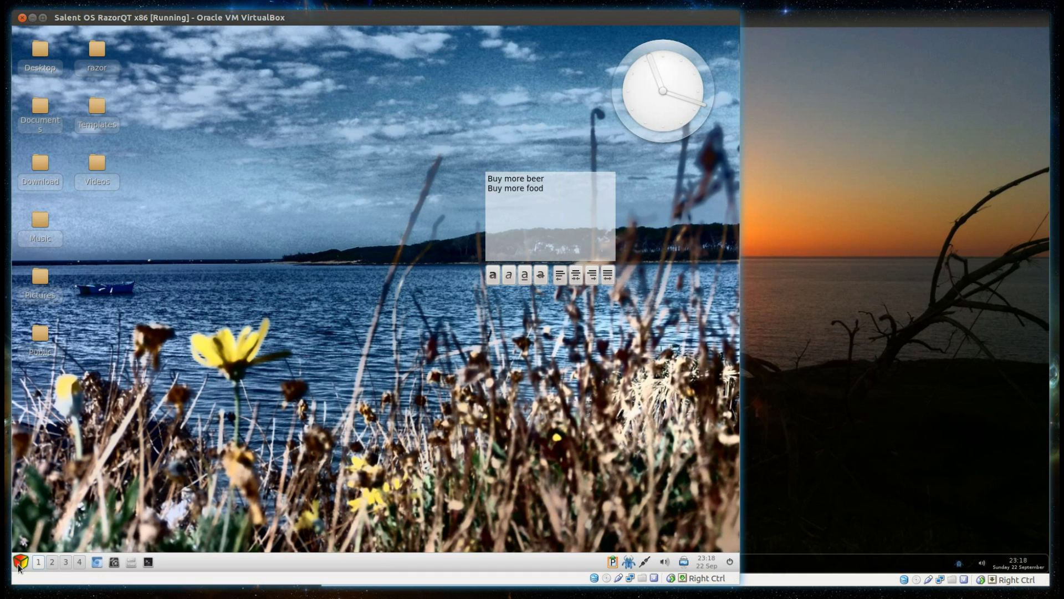
left_click(21, 562)
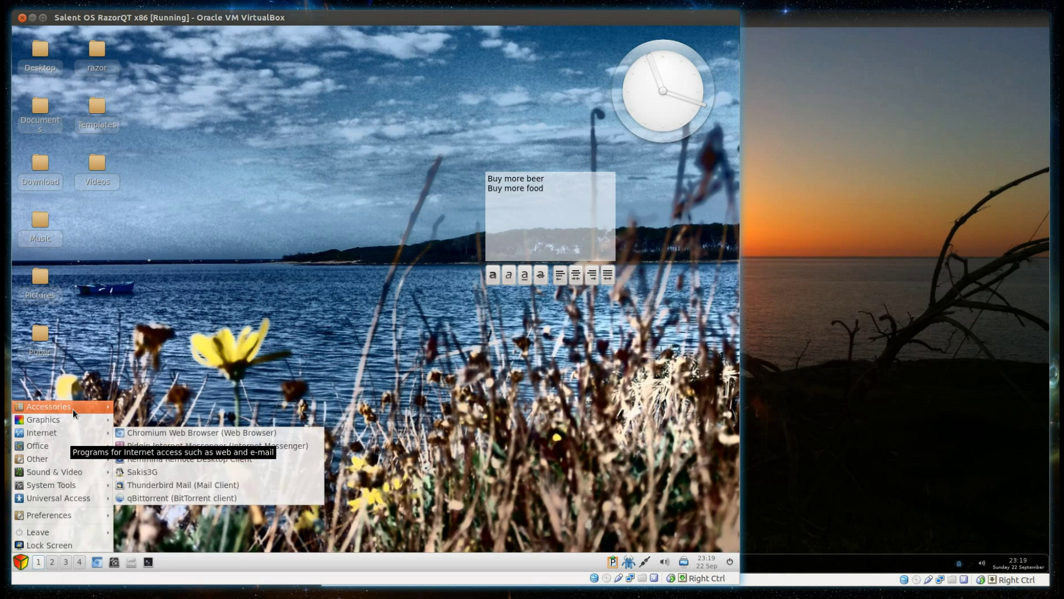
mouse_move(73, 410)
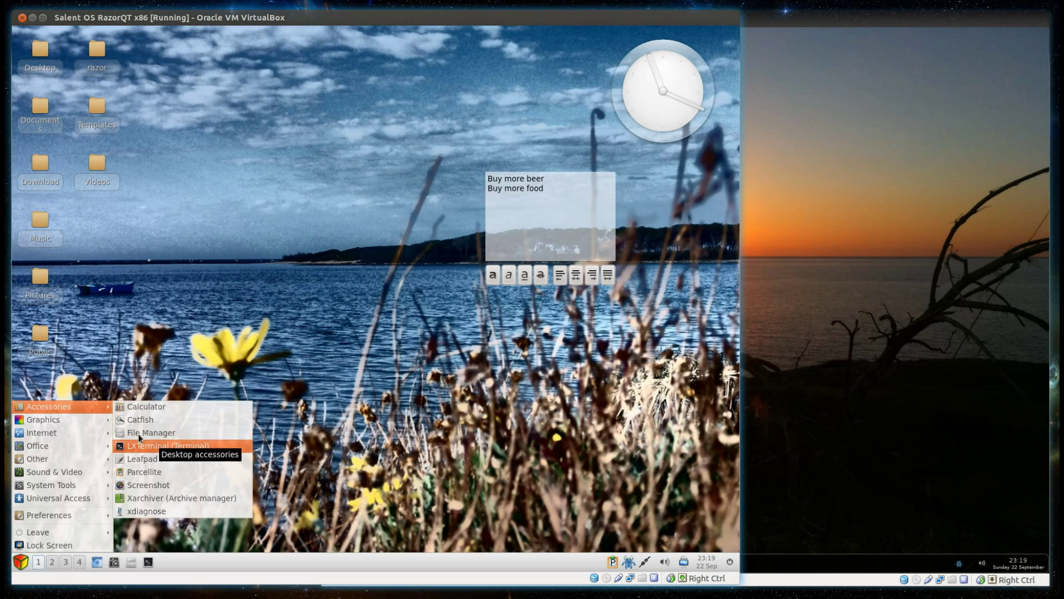
mouse_move(102, 423)
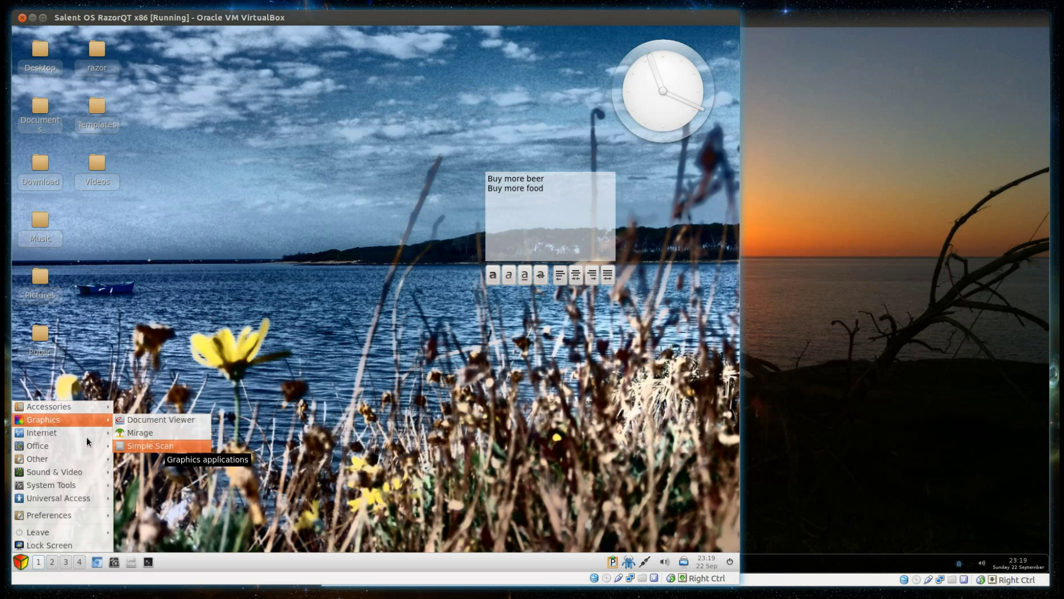
mouse_move(76, 438)
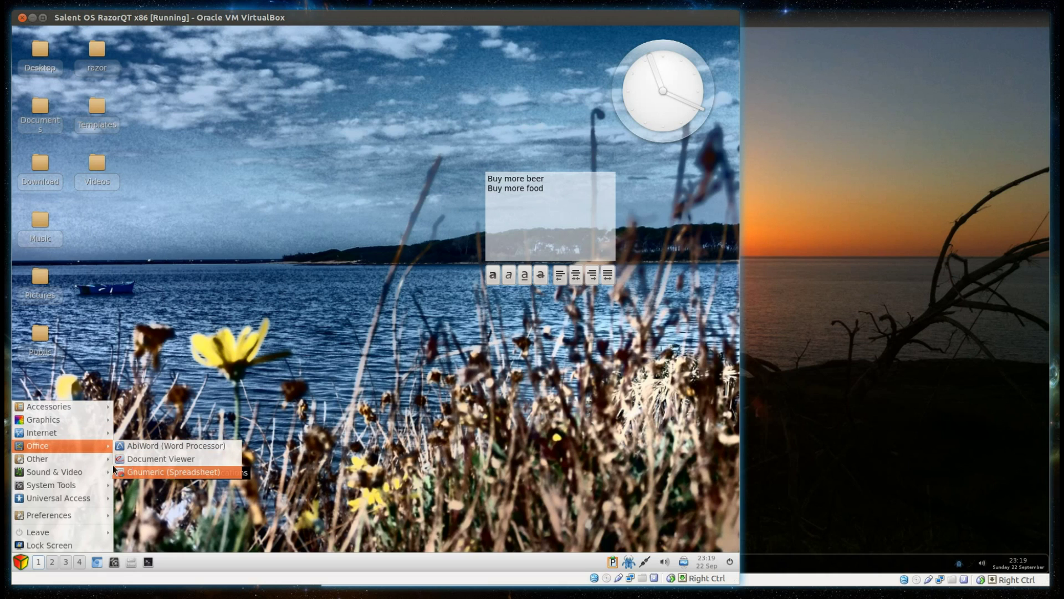
Look through the Razor-qt menu's Sound & Video and System Tools programs.
mouse_move(105, 471)
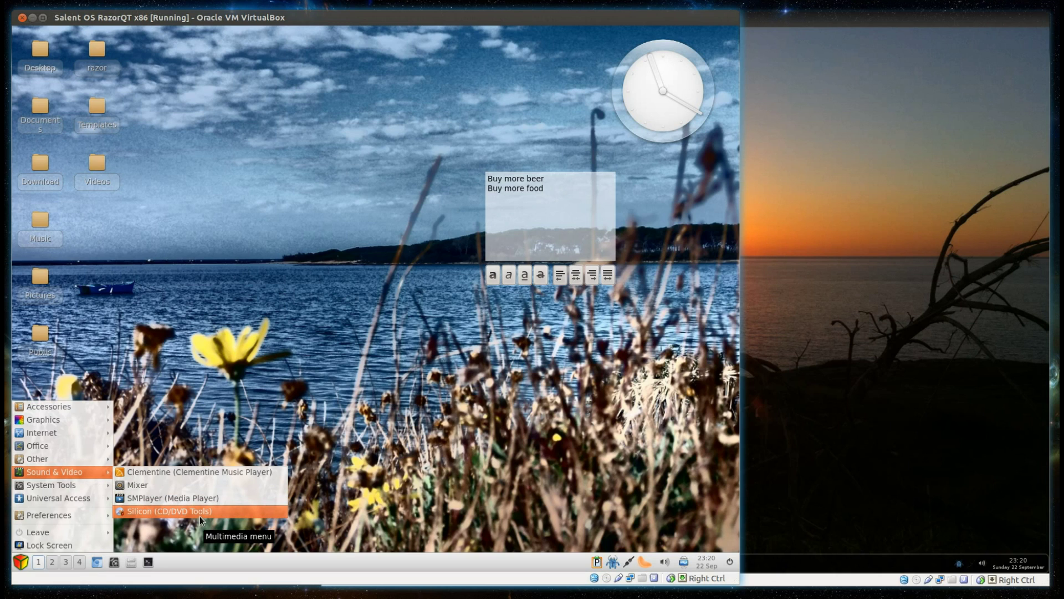
mouse_move(85, 487)
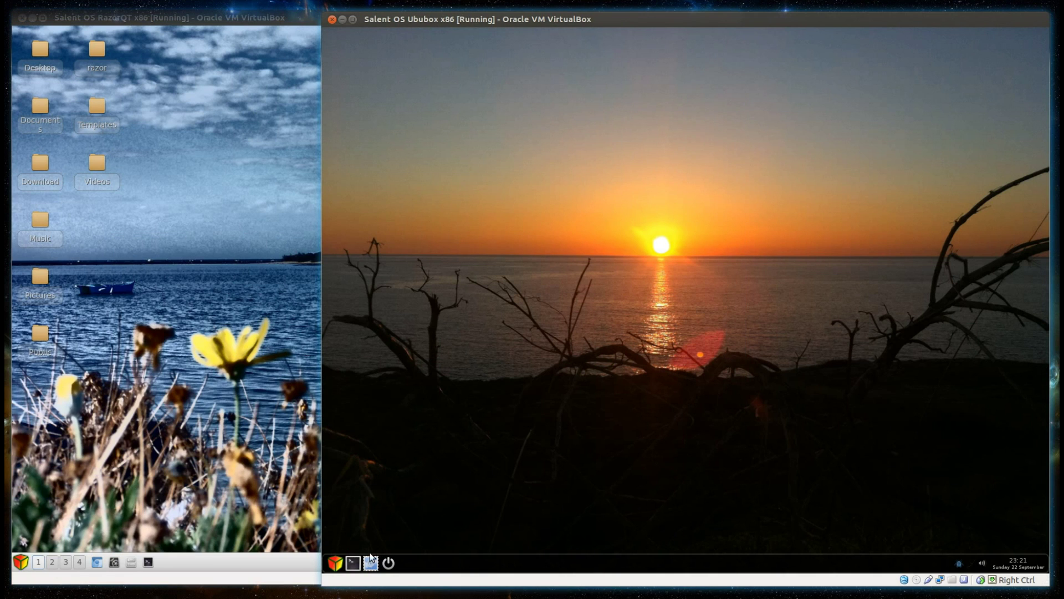
Launch gThumb from the Ububox Graphics menu, close it, and show the Audio & Video list.
left_click(336, 562)
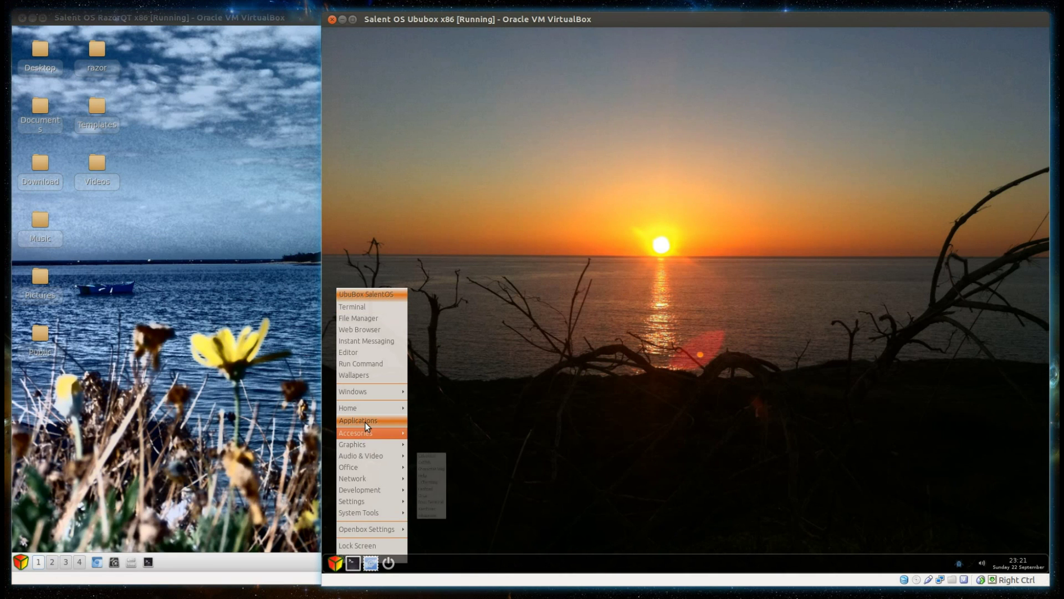
mouse_move(367, 408)
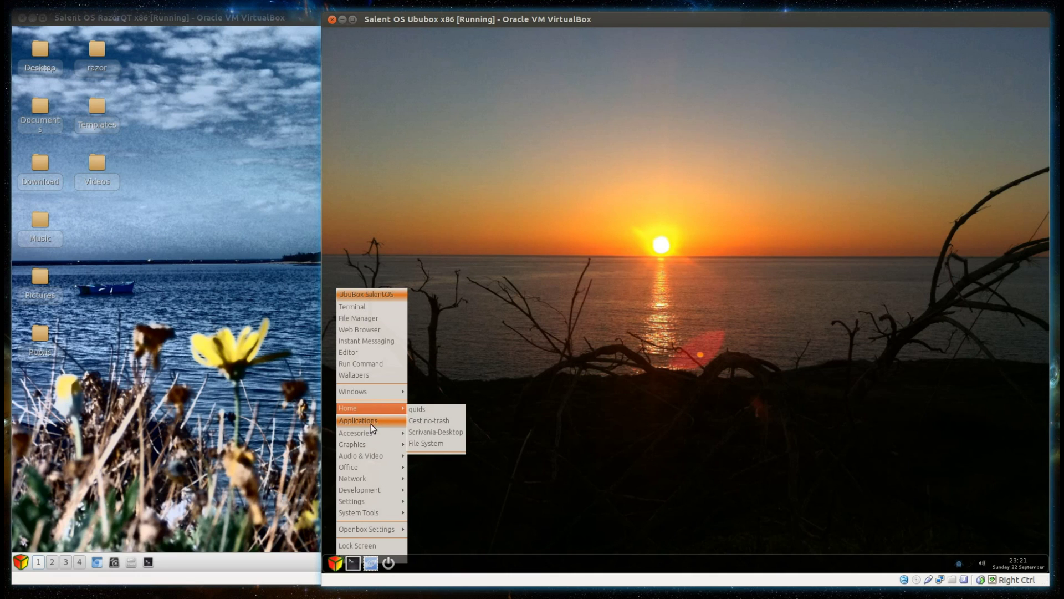
mouse_move(374, 435)
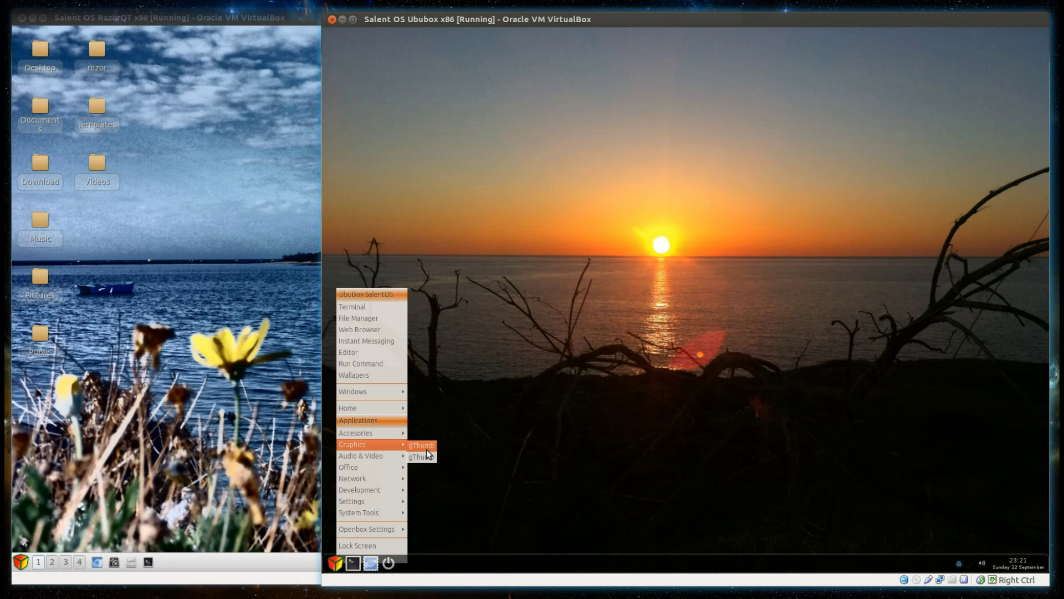
left_click(427, 450)
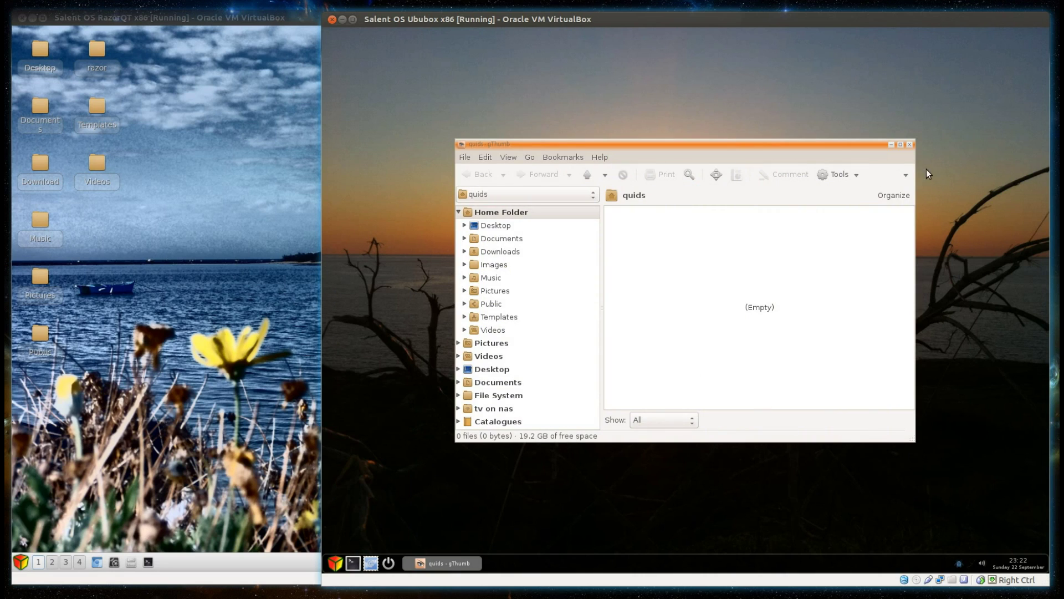
left_click(909, 146)
left_click(335, 562)
mouse_move(366, 458)
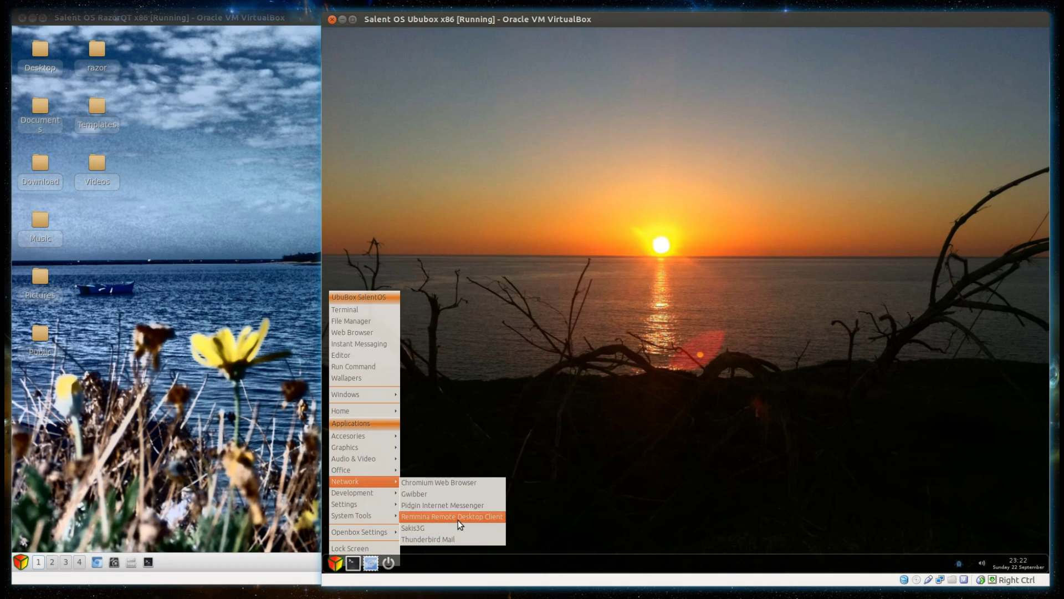
Browse the Ububox menu's Network and Settings lists, ending on System Tools programs.
mouse_move(383, 504)
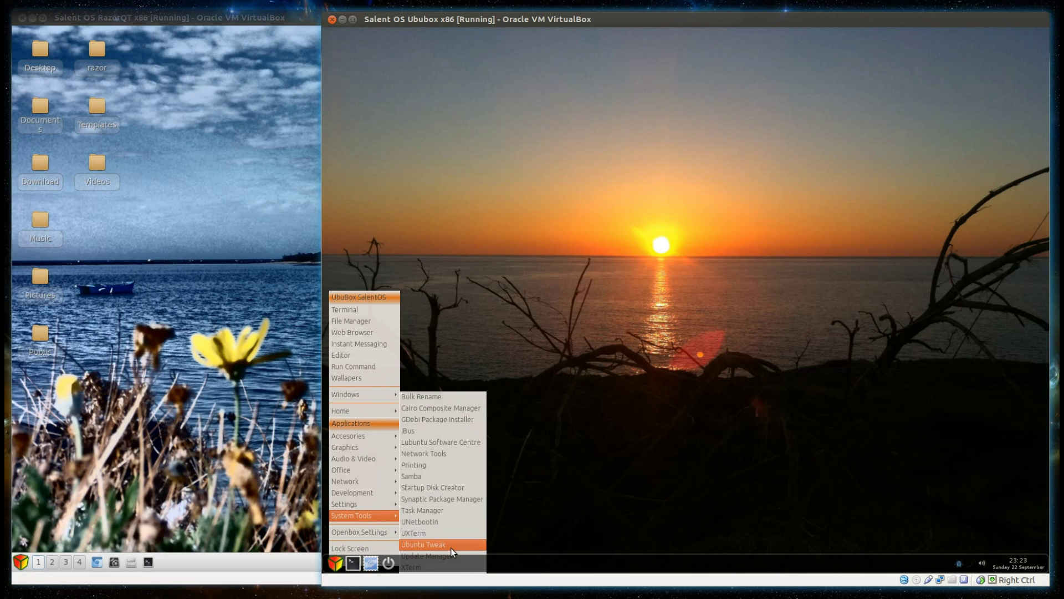
Launch Synaptic Package Manager from System Tools and scroll its Origin list.
left_click(461, 502)
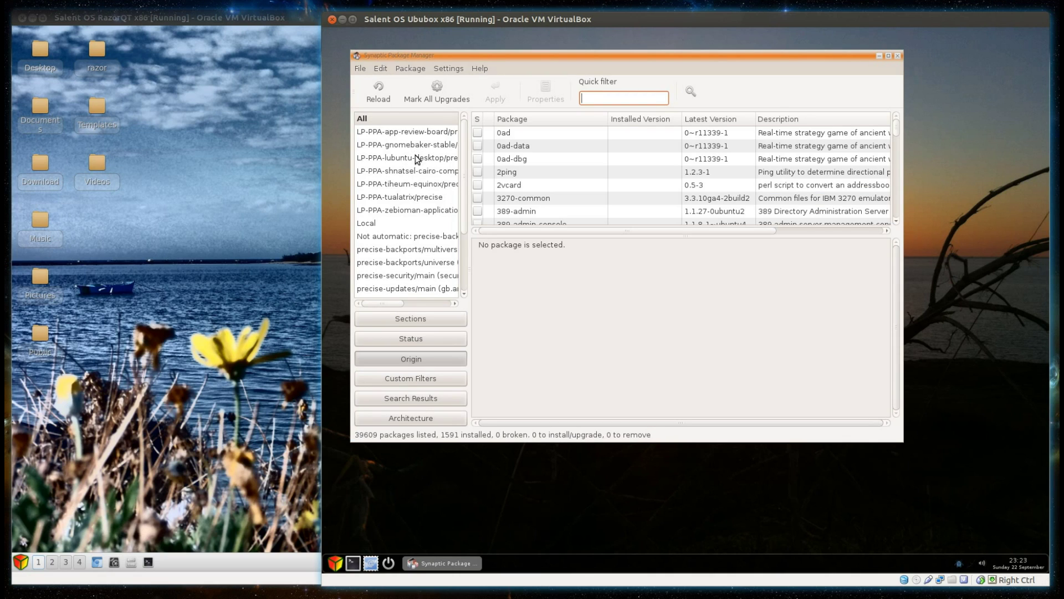
scroll(413, 183, "down", 3)
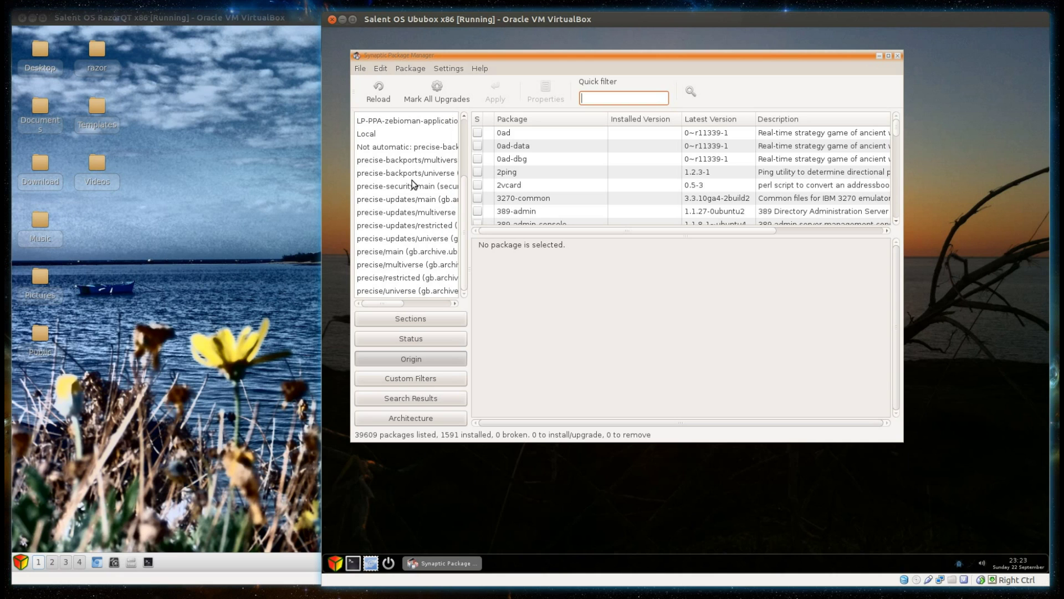